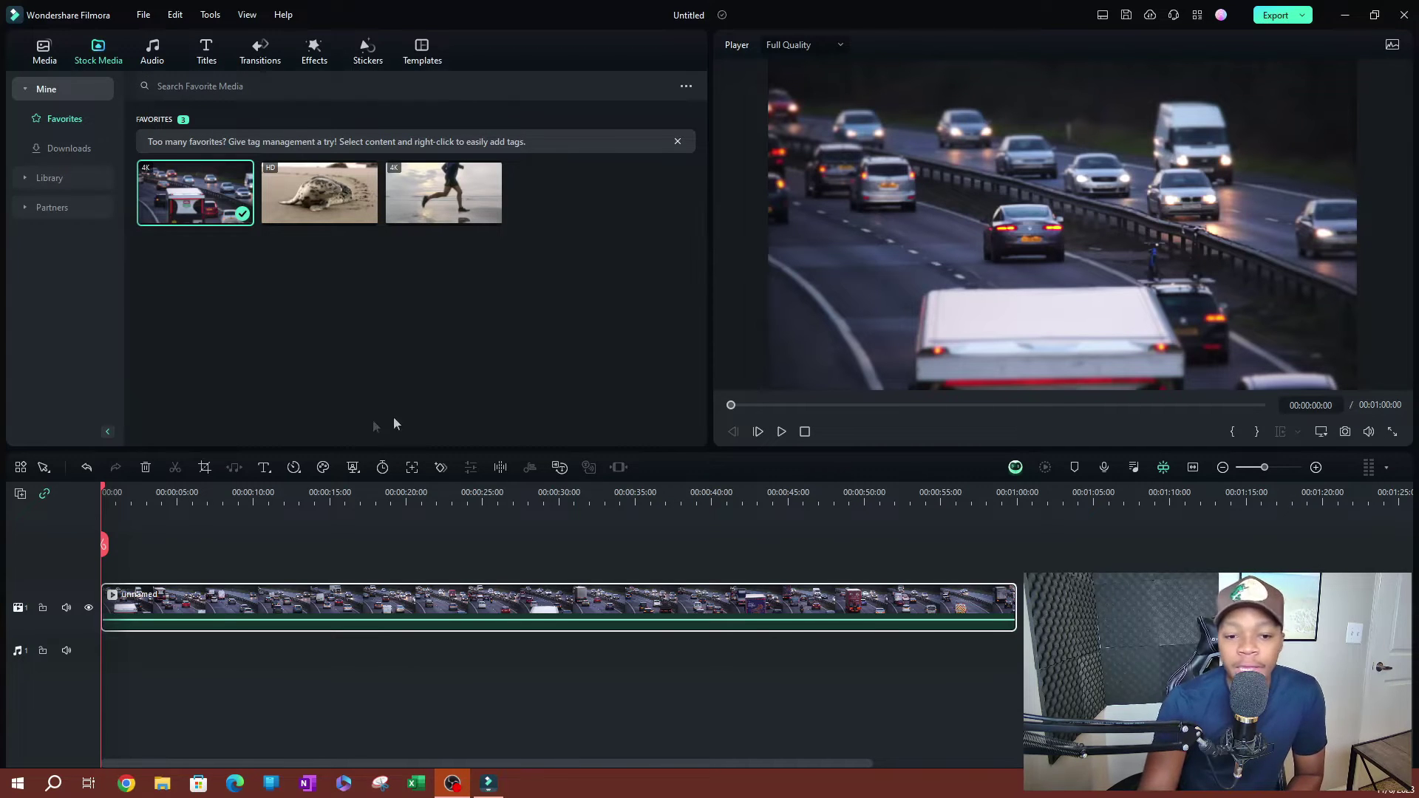
Move the playhead to 00:00:12:22 on the highway traffic clip
left_click(296, 491)
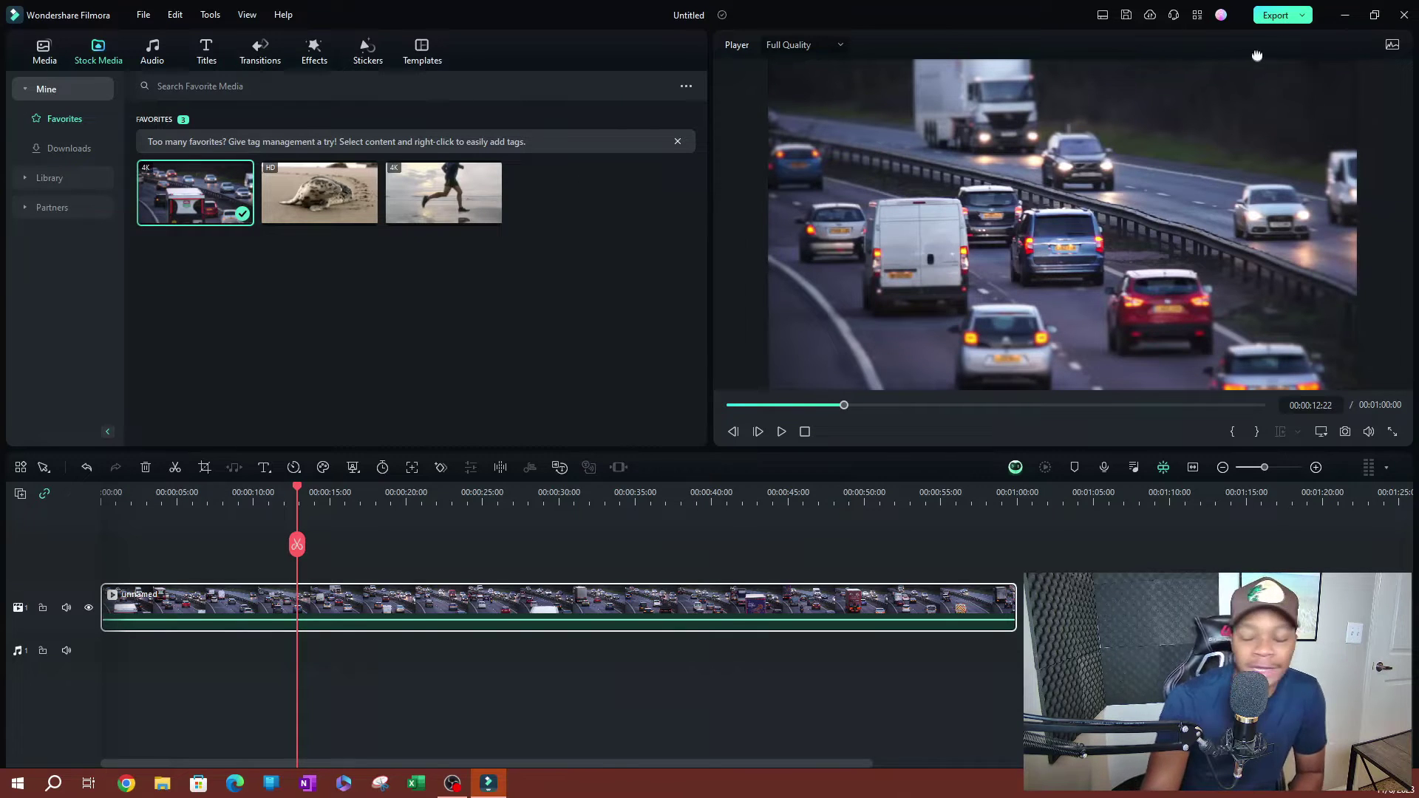
Open the Export dialog's Local tab through the Export menu's Create Video option
left_click(1289, 16)
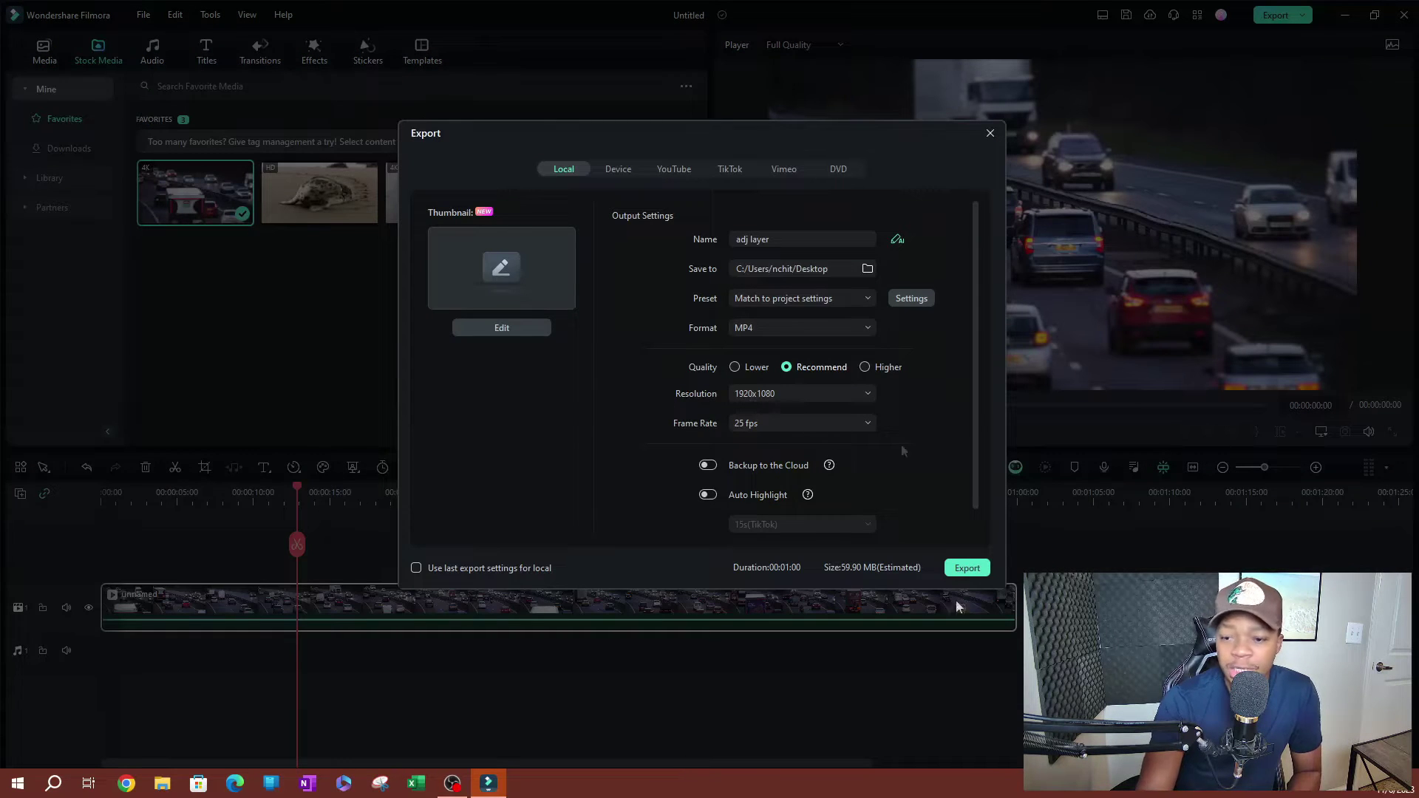
left_click(990, 129)
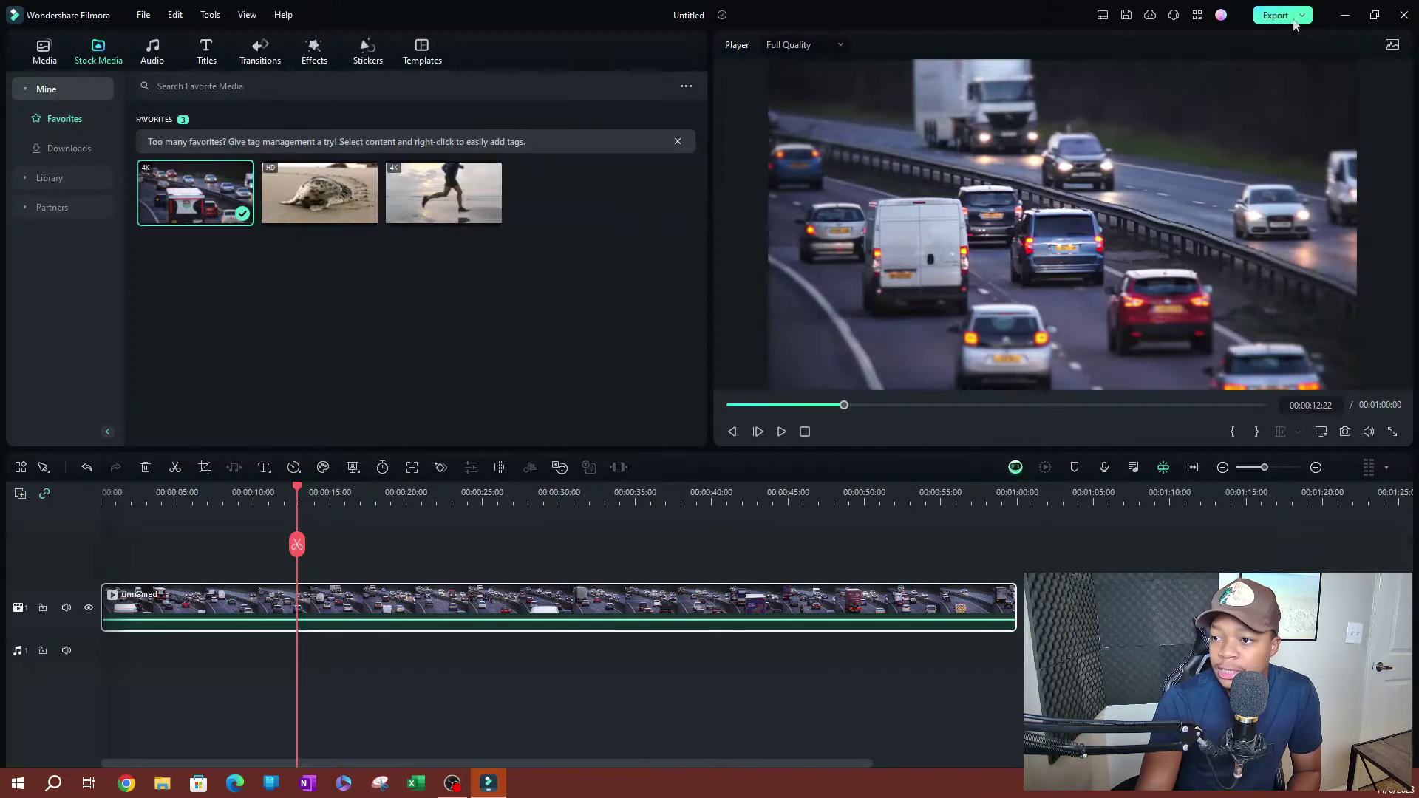
left_click(1302, 16)
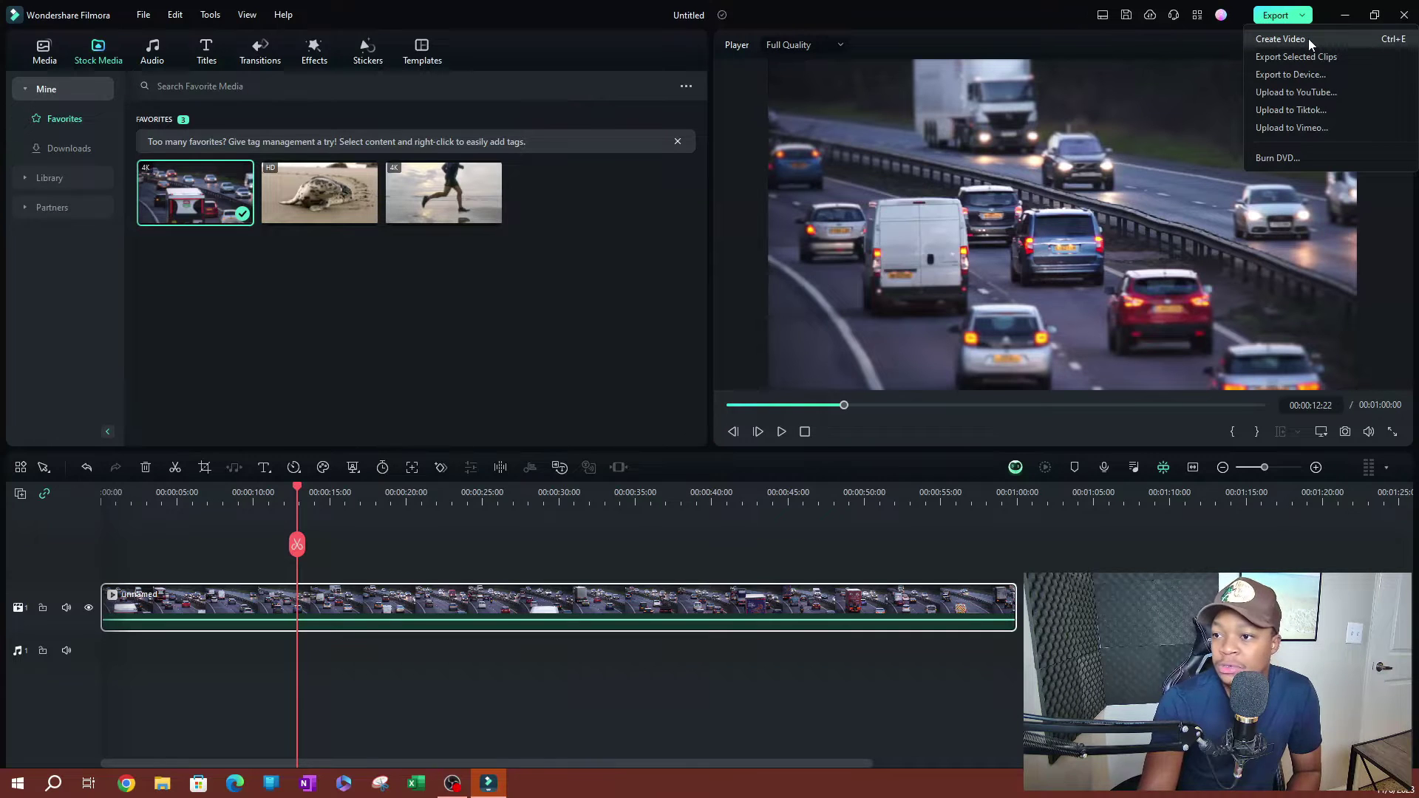
left_click(1308, 38)
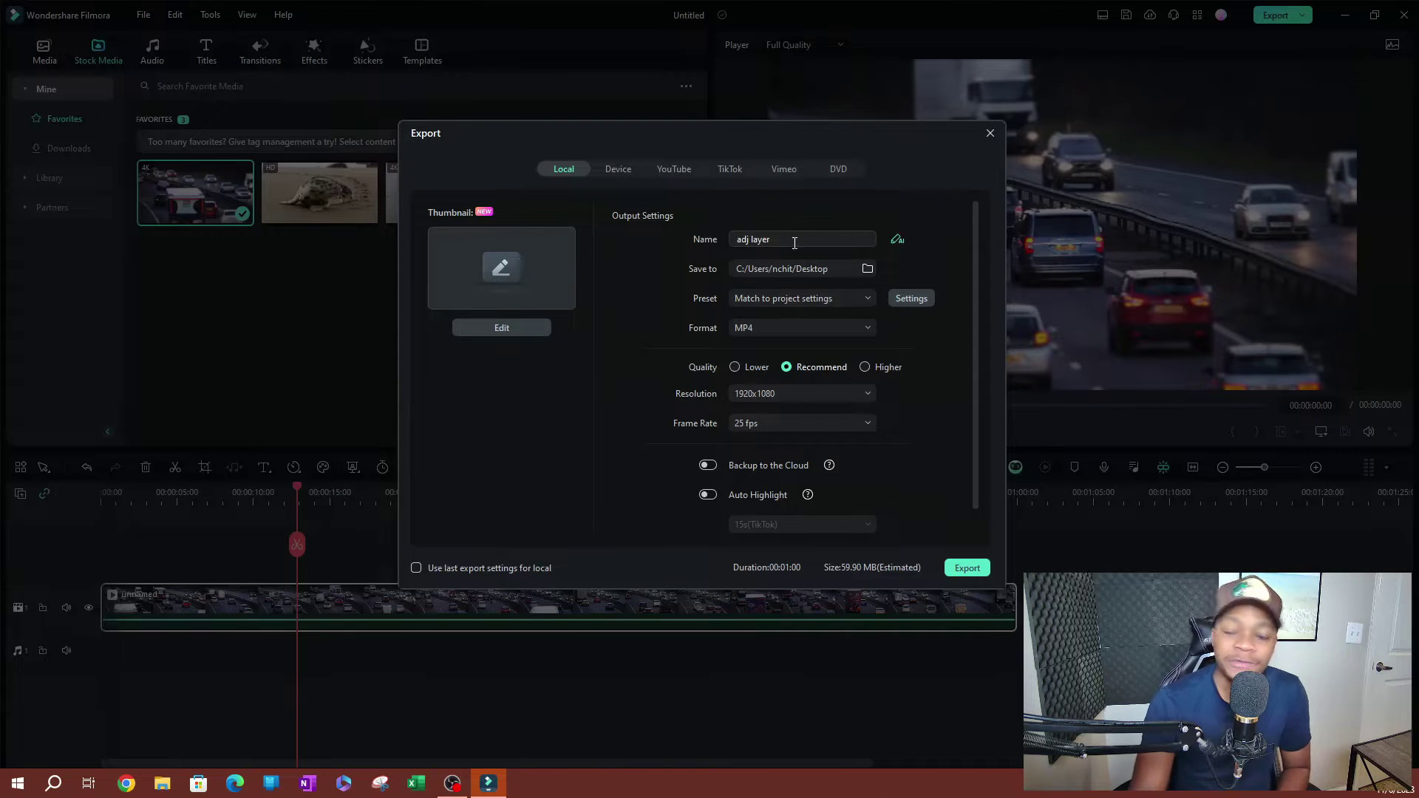
Replace the export name 'adj layer' with 'Export 1', briefly checking the AI Copywriting panel
left_click_drag(791, 239, 691, 243)
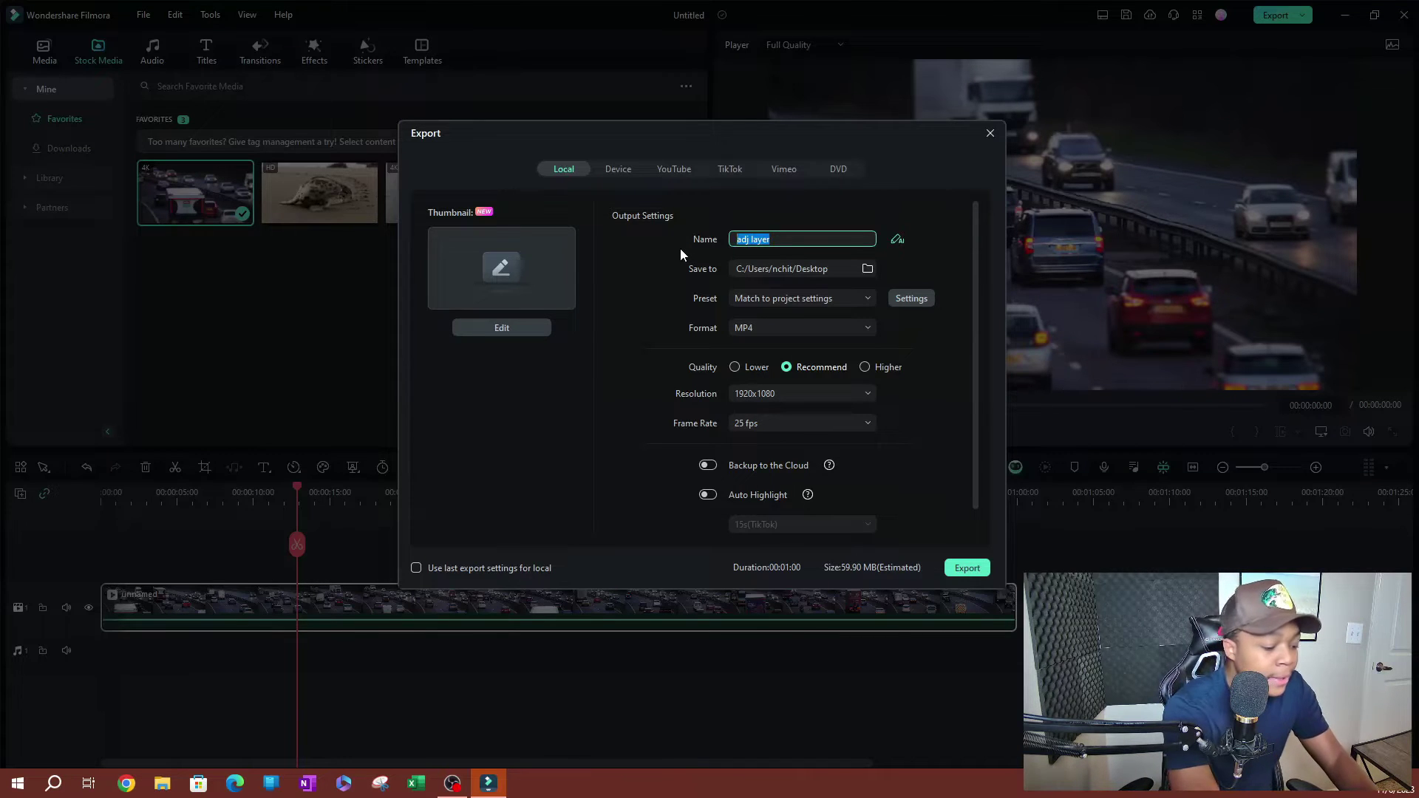
type("Export 1")
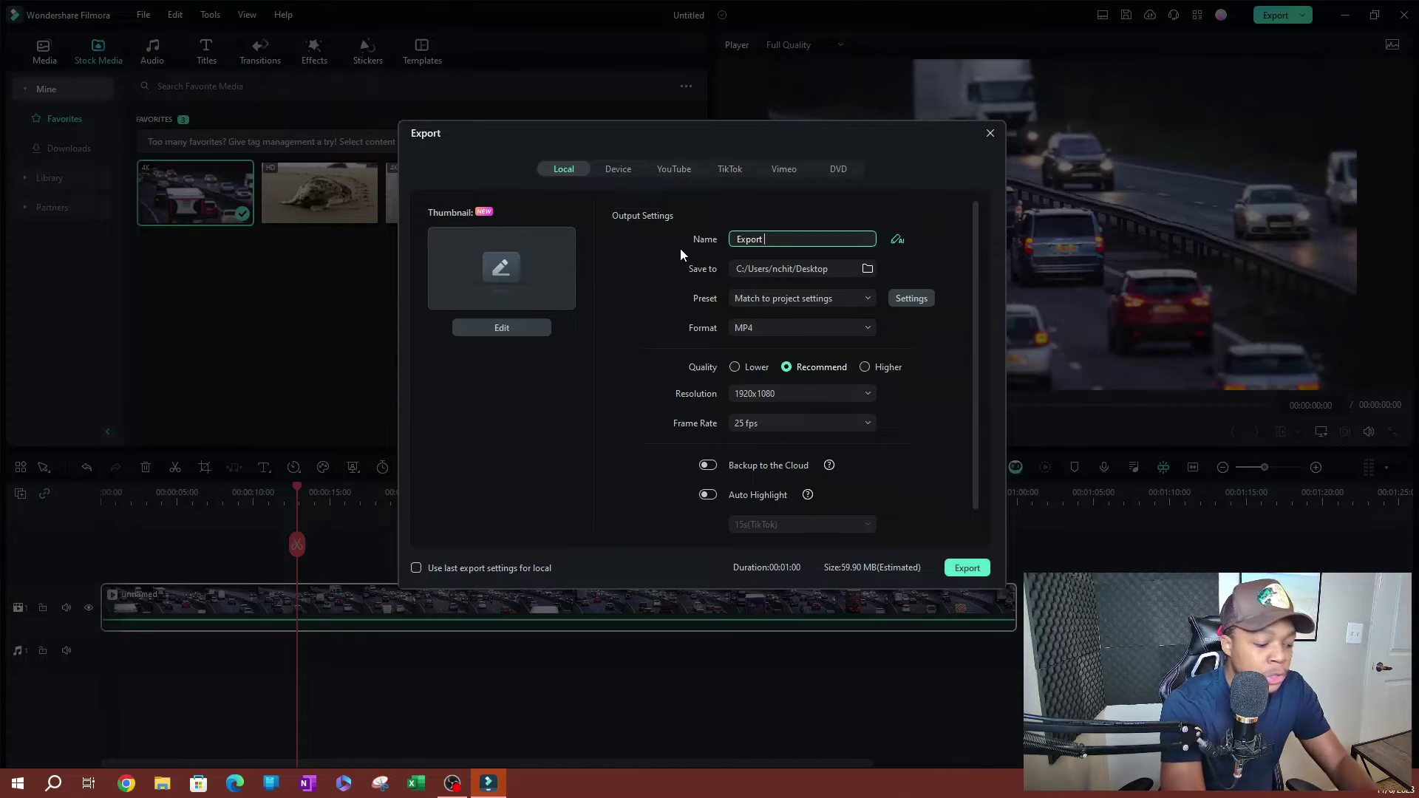
left_click(896, 241)
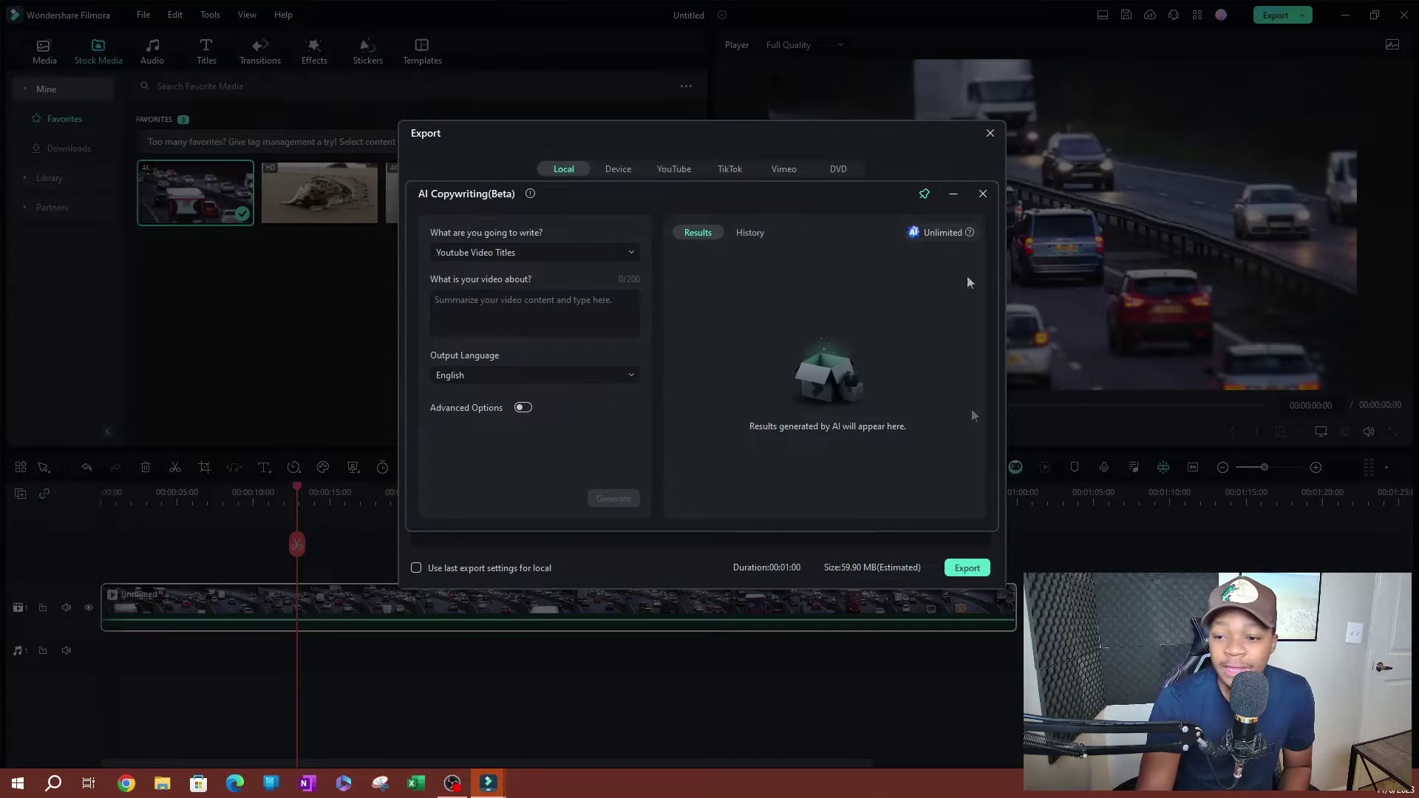
left_click(981, 195)
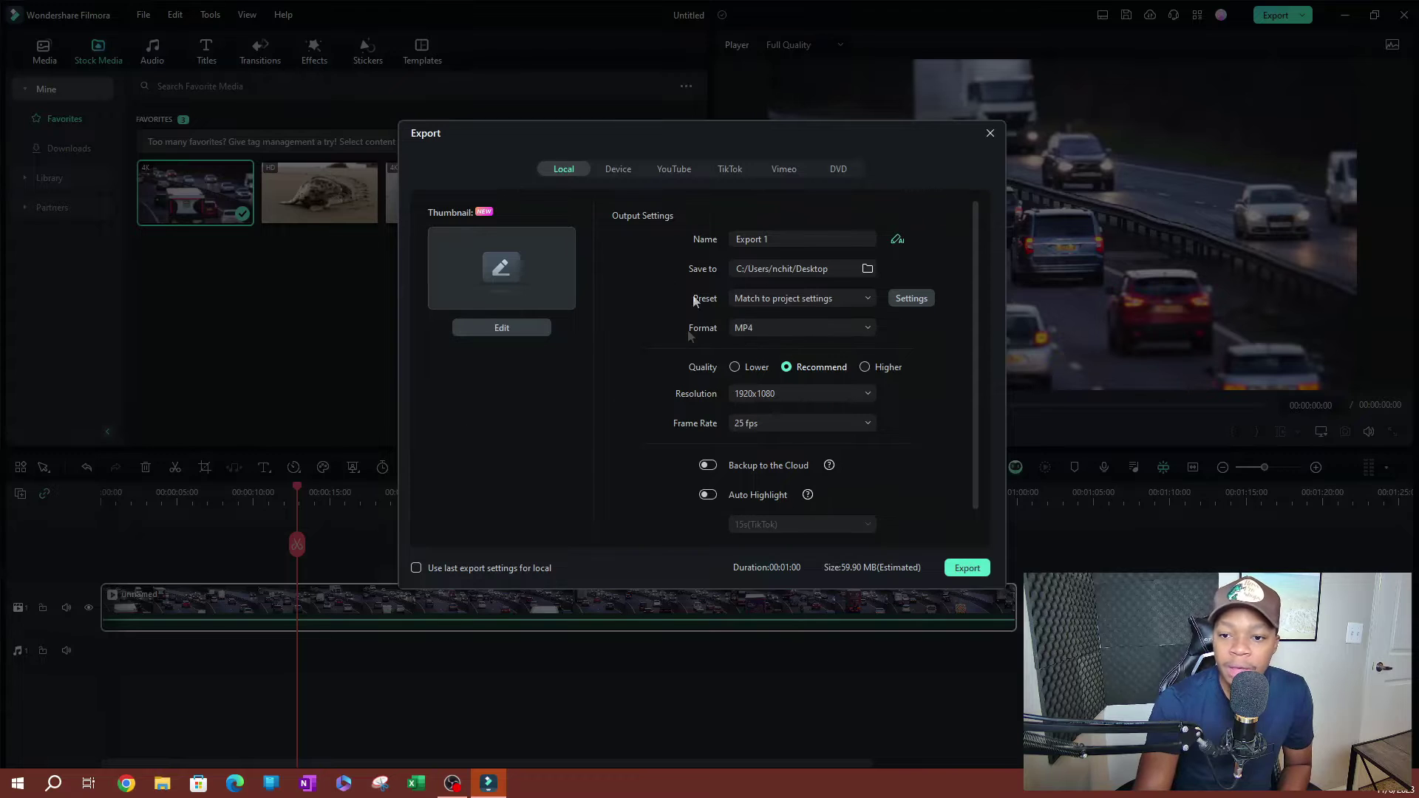
left_click(857, 300)
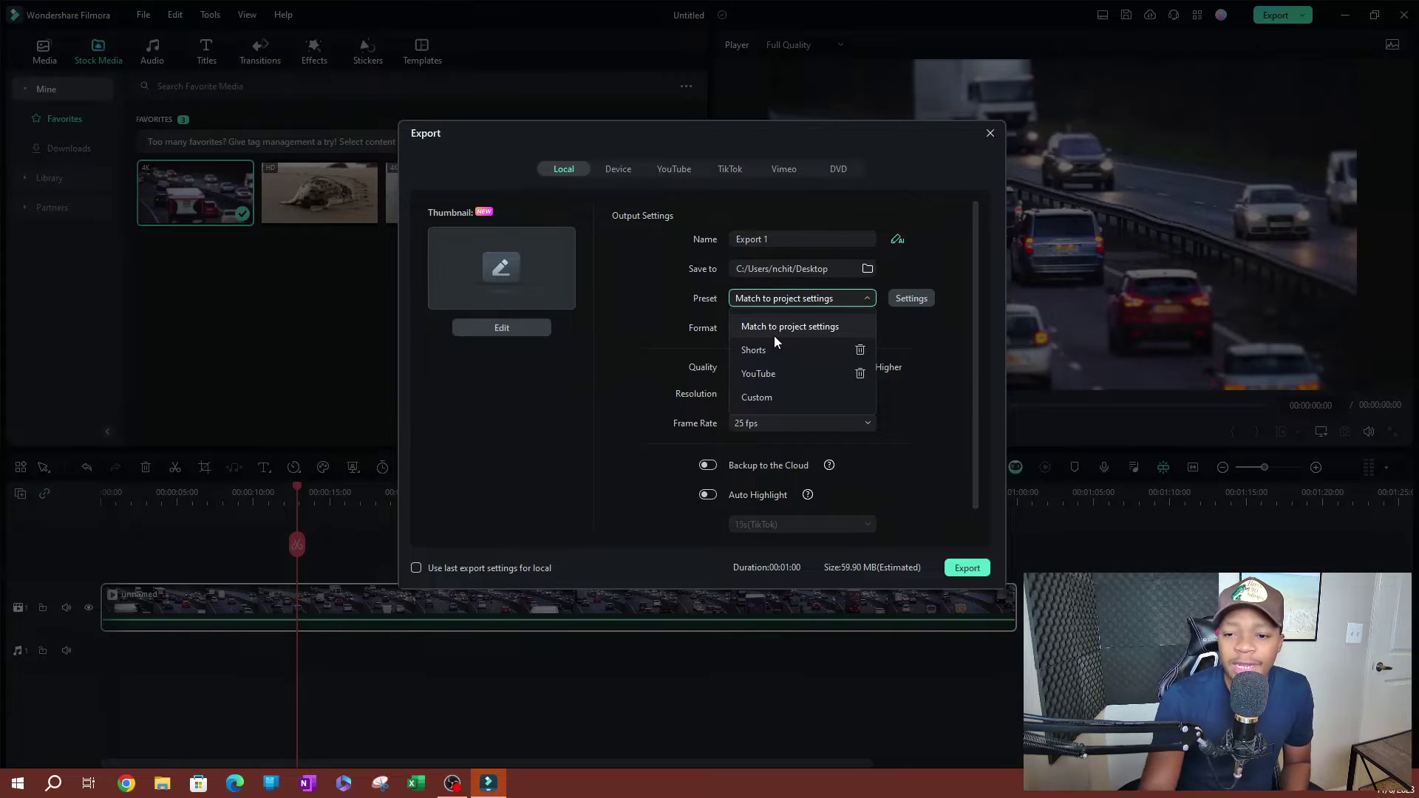
left_click(773, 335)
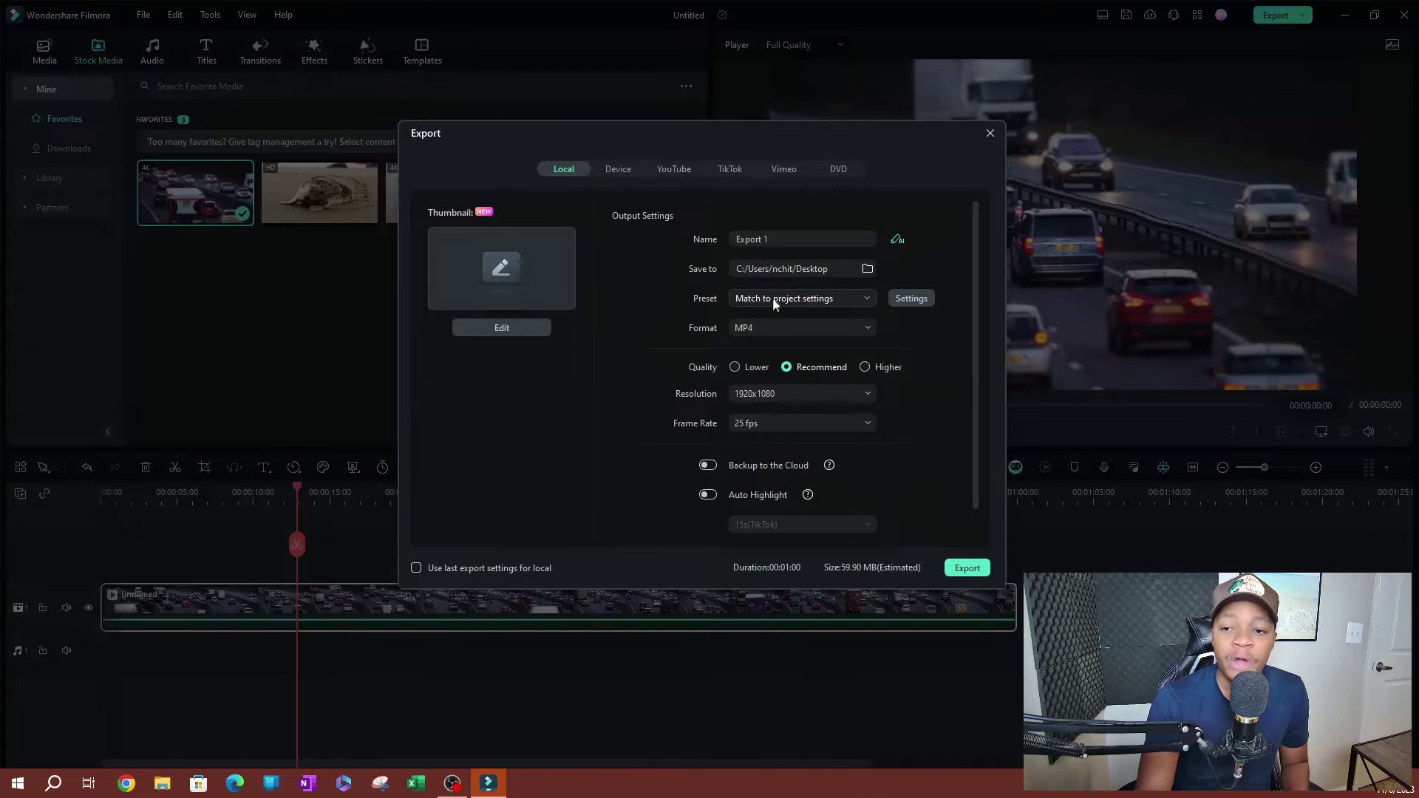
left_click(776, 299)
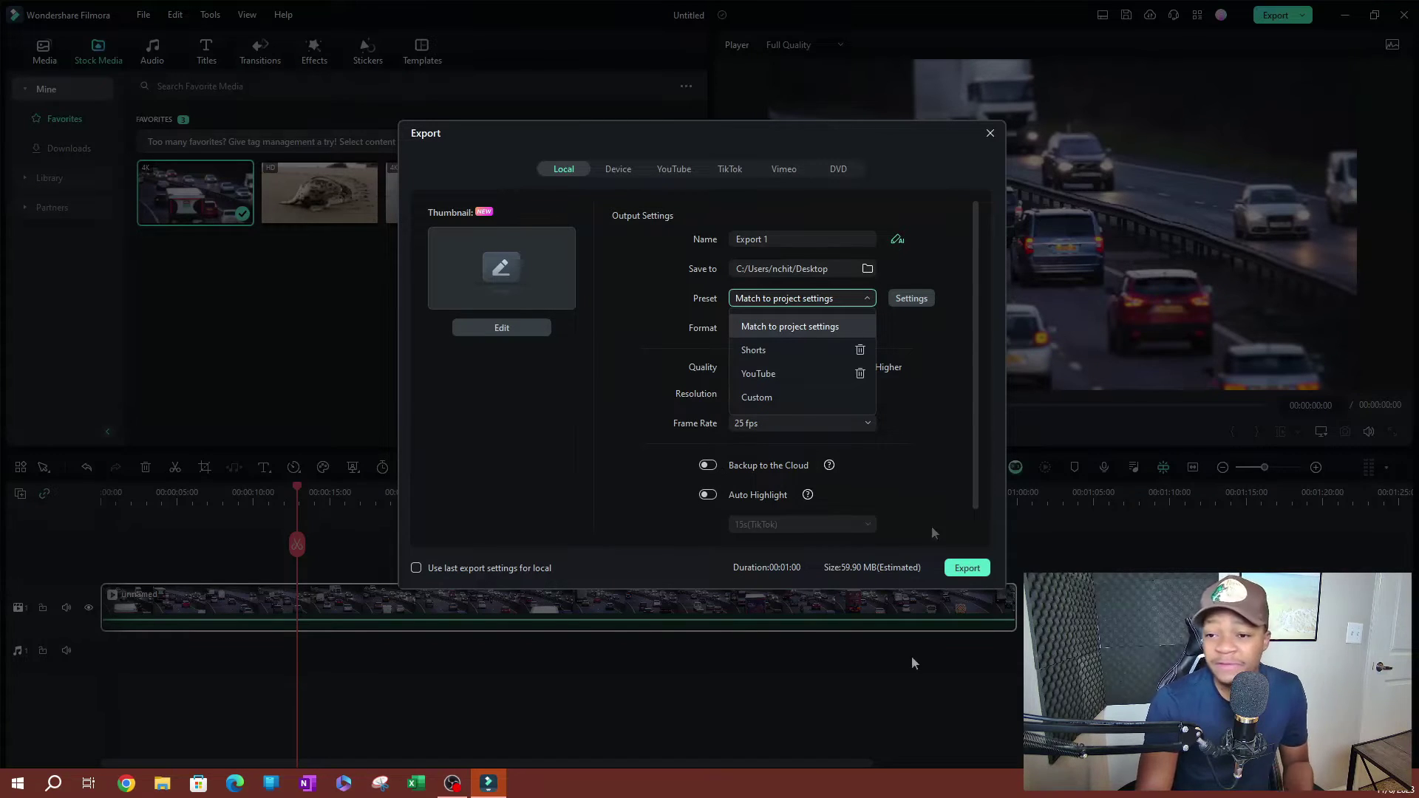
left_click(962, 382)
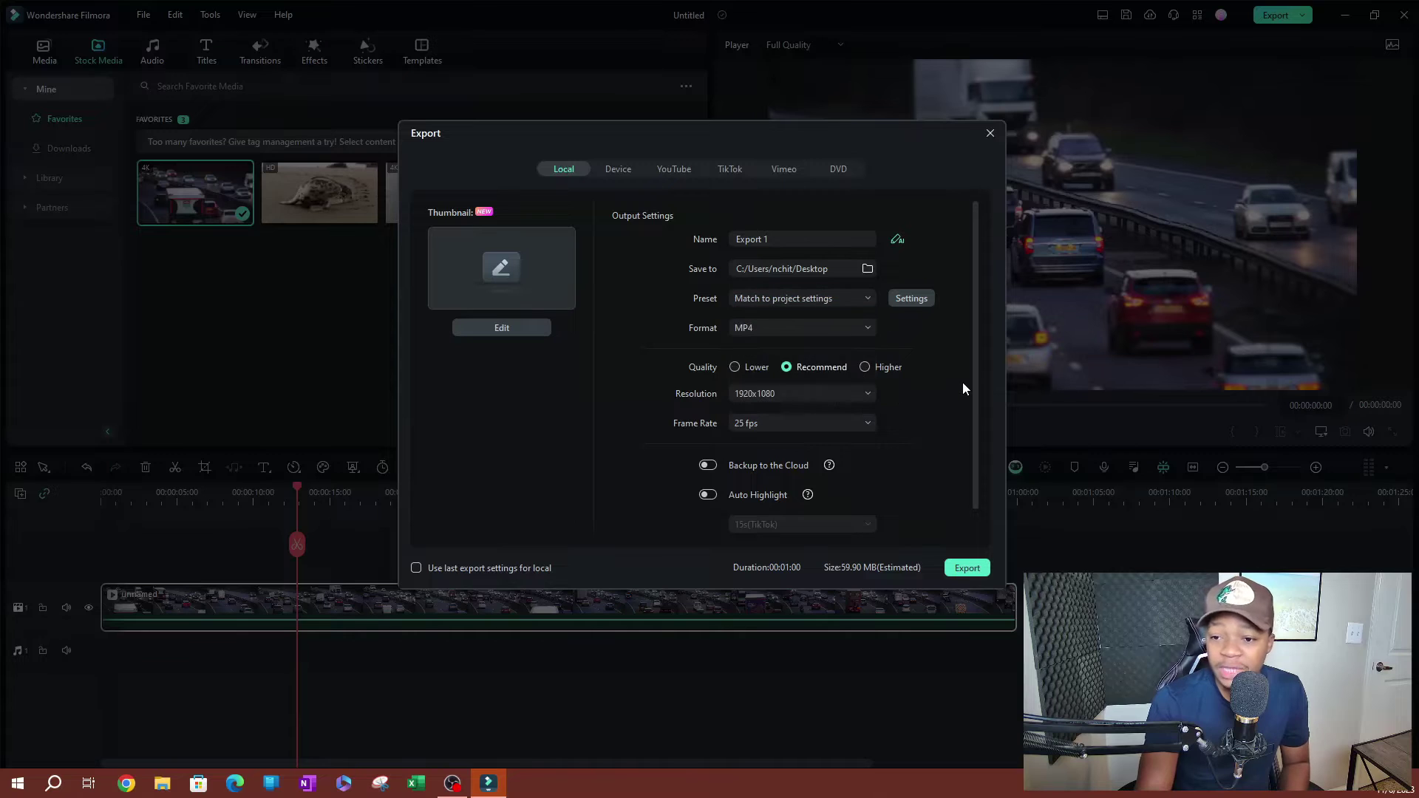
left_click(911, 299)
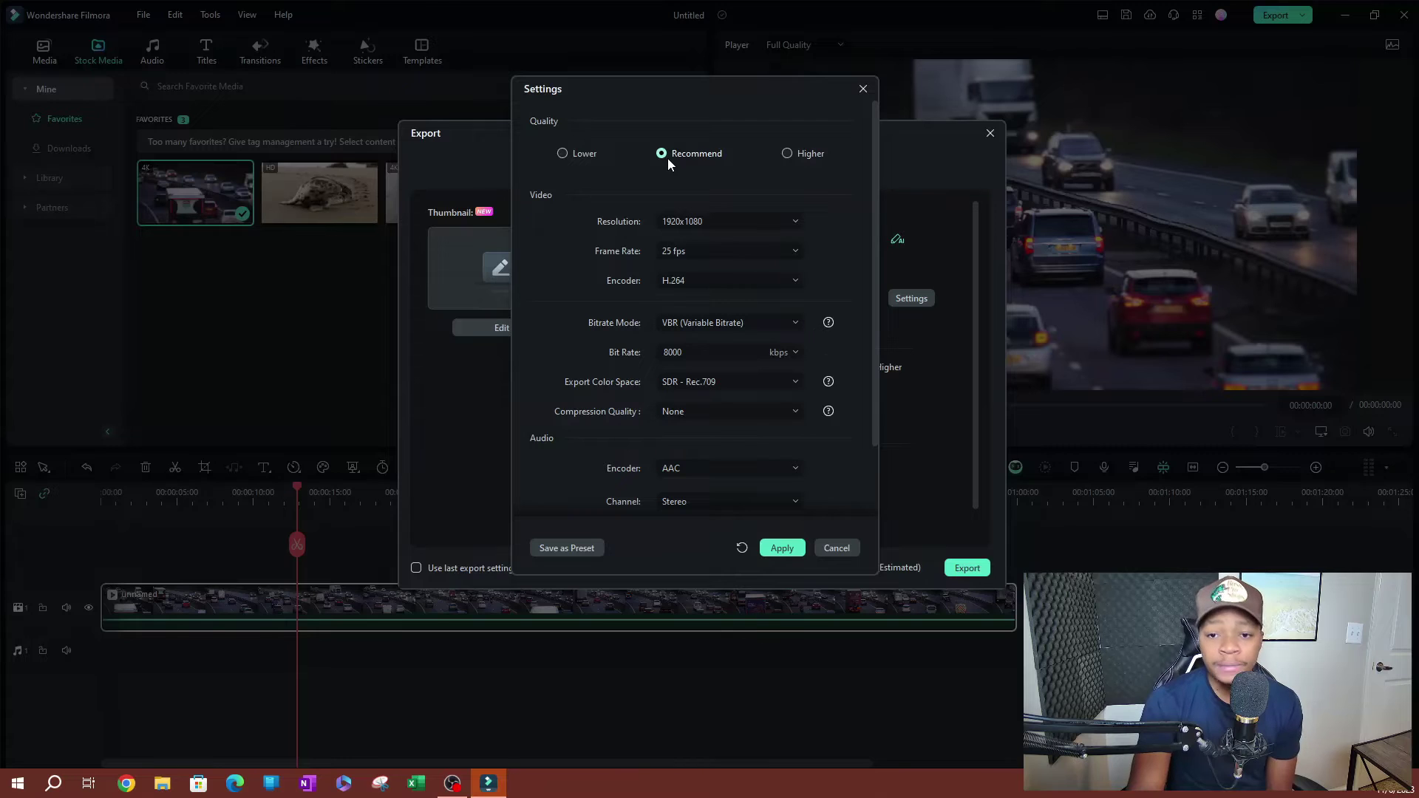
Set export quality to Higher (10000 kbps) and keep the resolution at 1920x1080
left_click(784, 152)
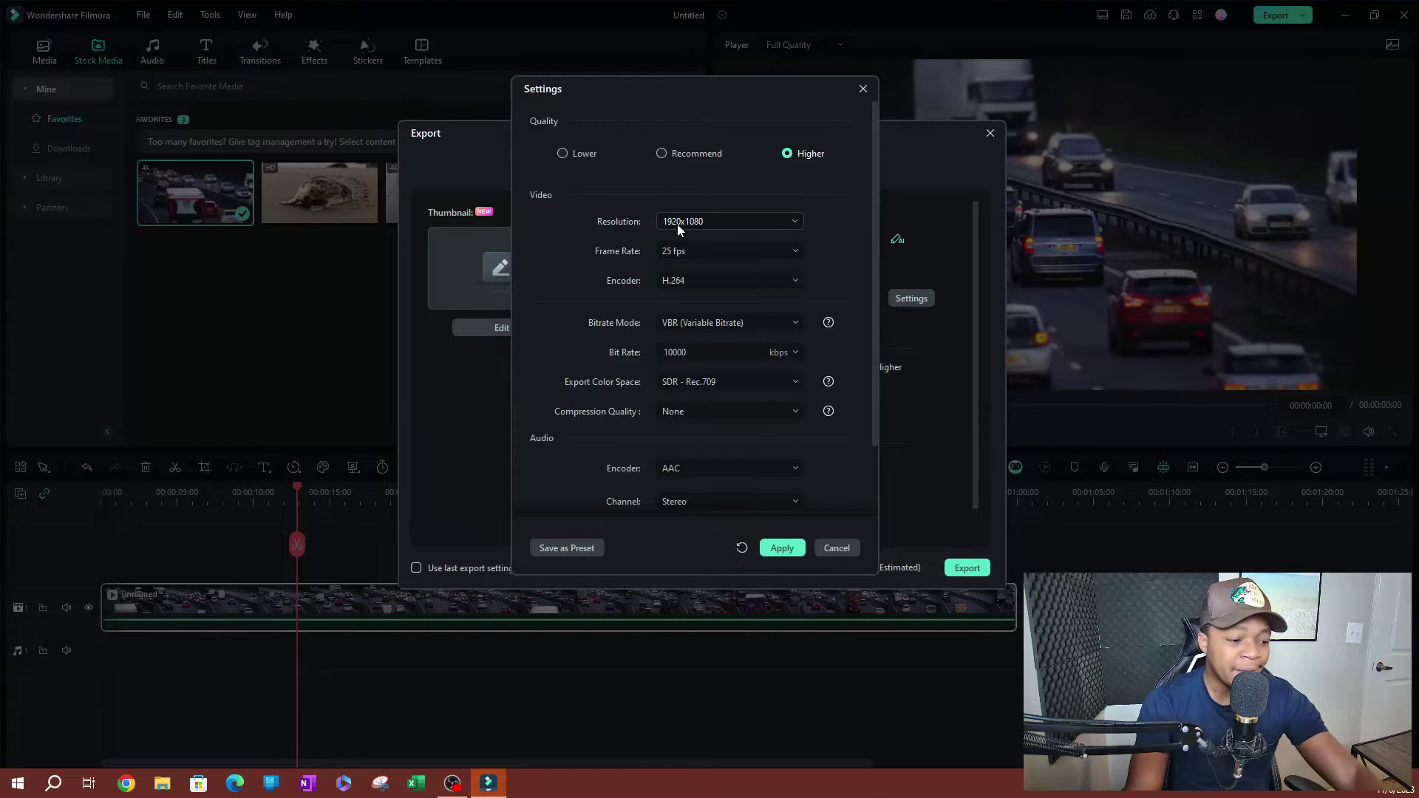
left_click(709, 222)
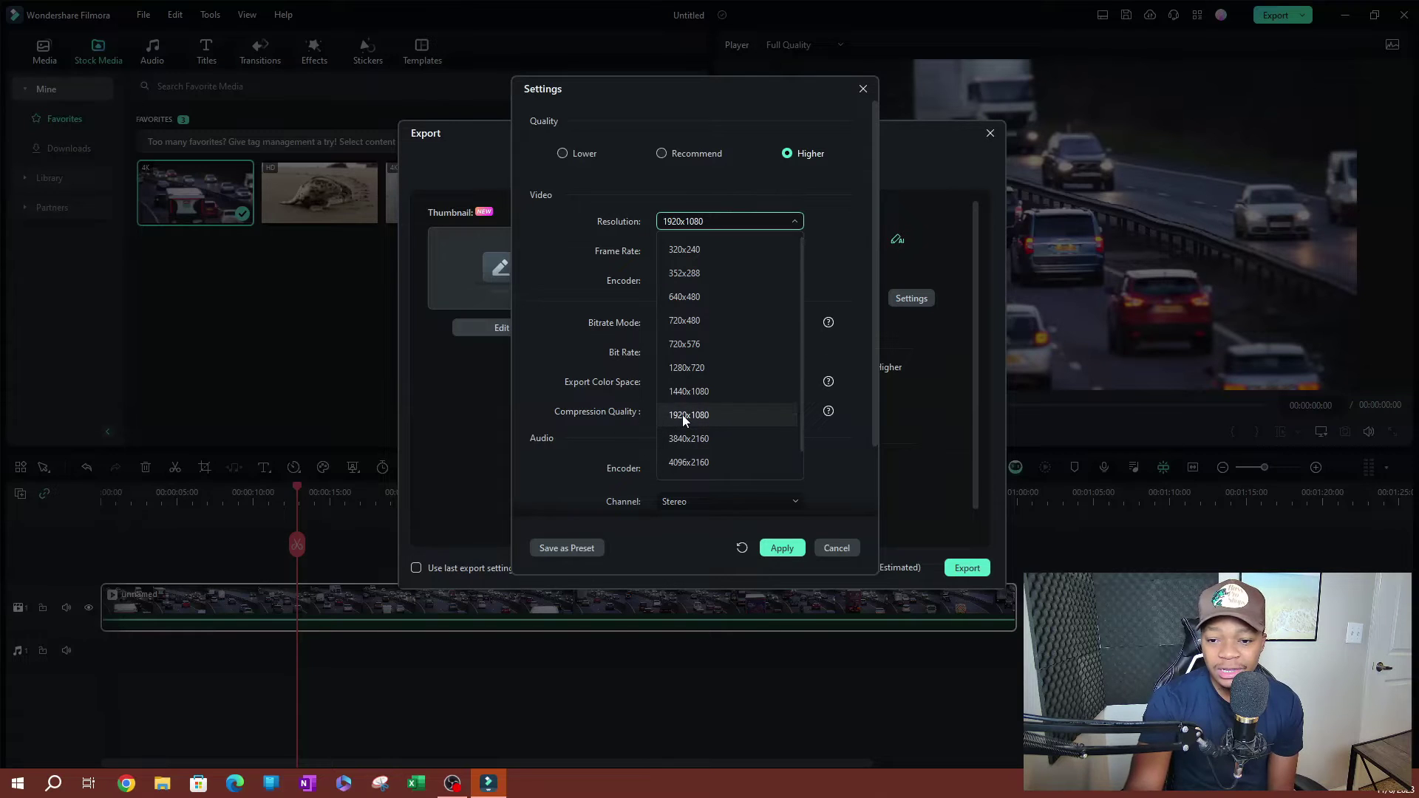
left_click(683, 415)
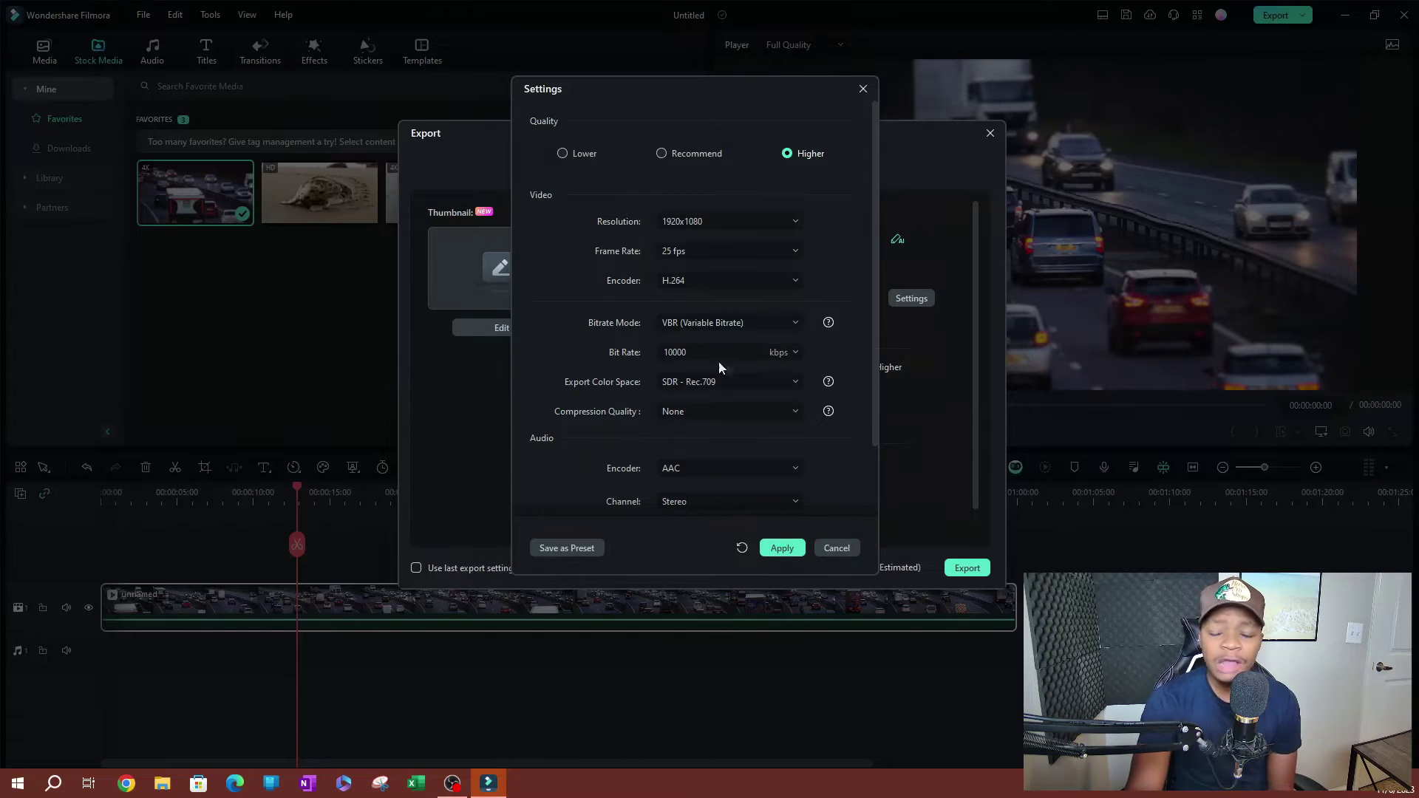
left_click(687, 252)
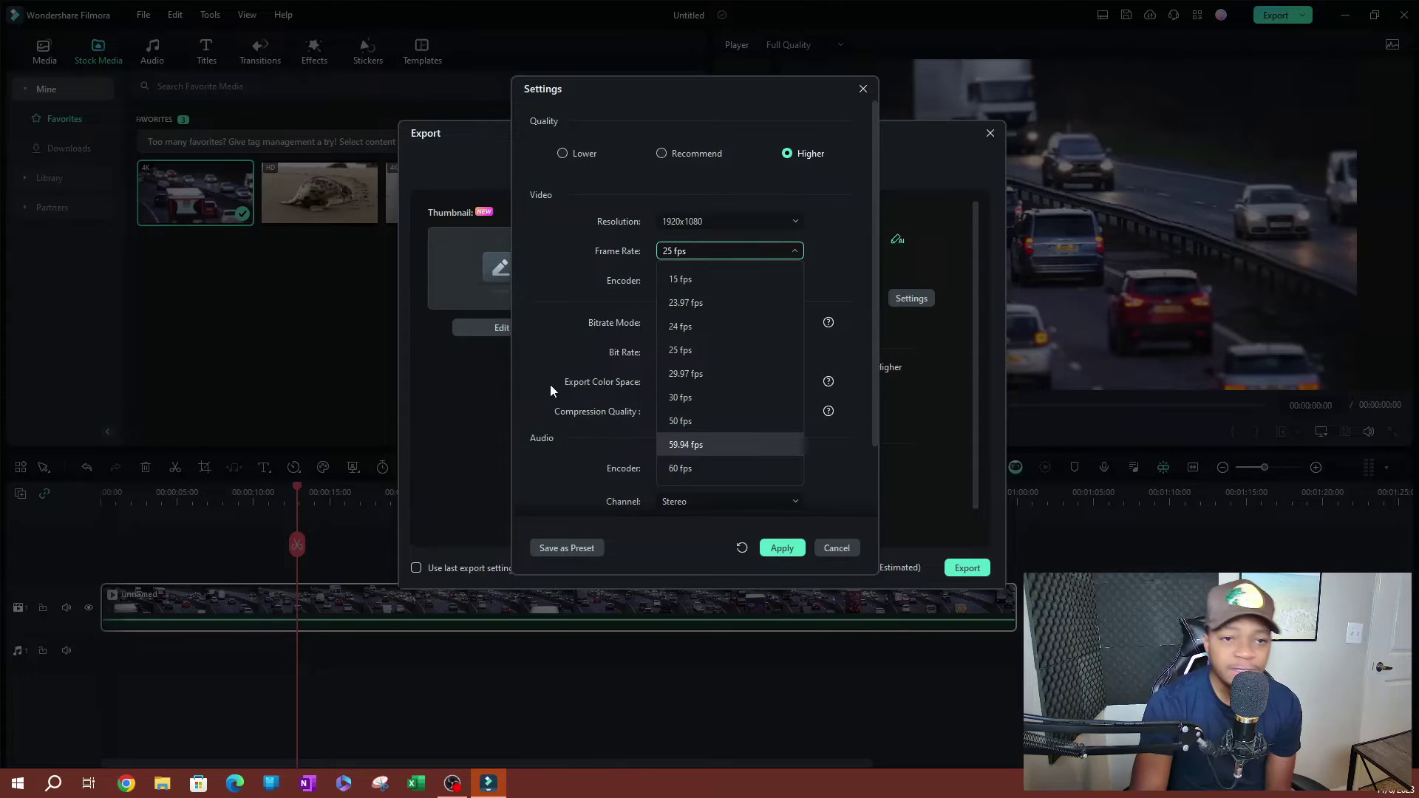
Choose 30 fps as the export frame rate
left_click(711, 397)
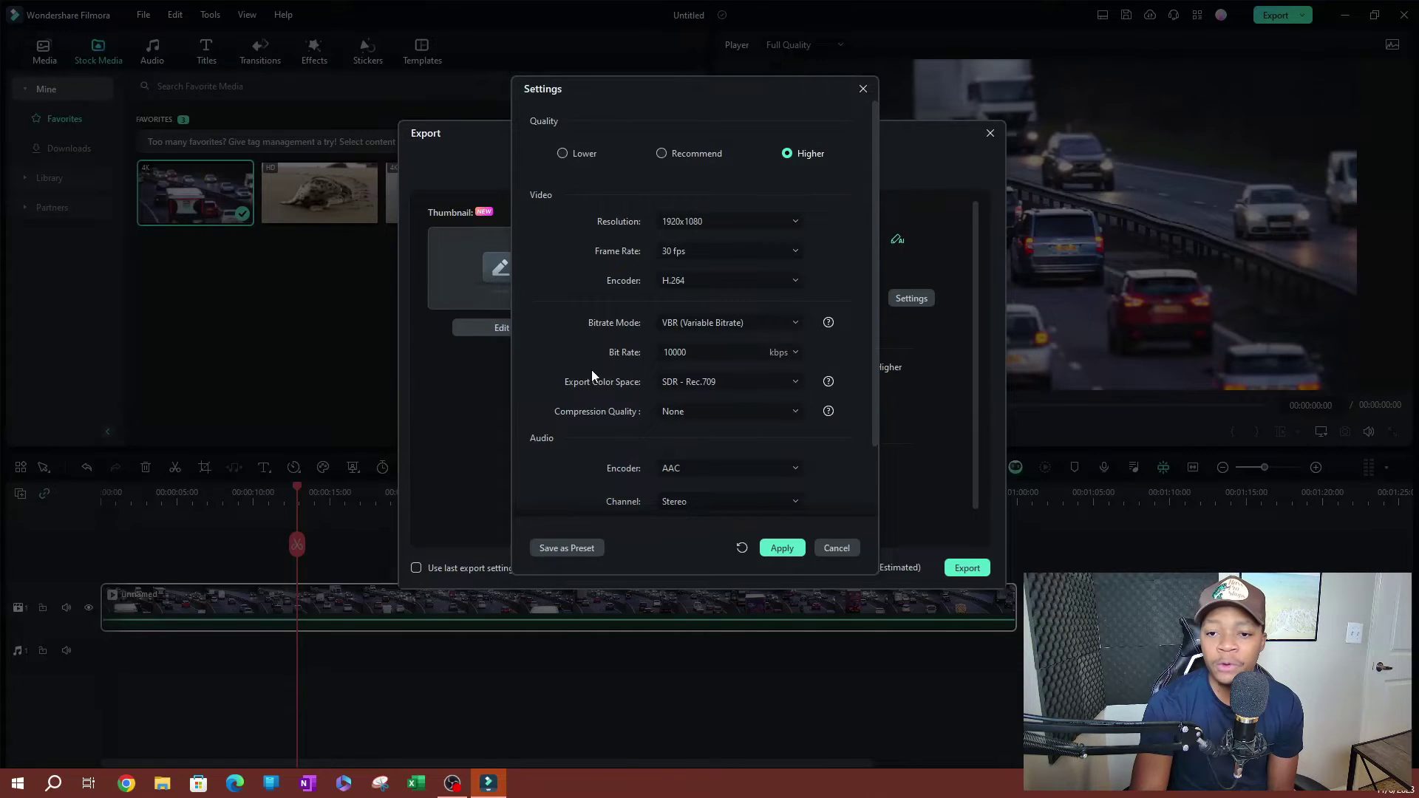
scroll(591, 372, "down", 1)
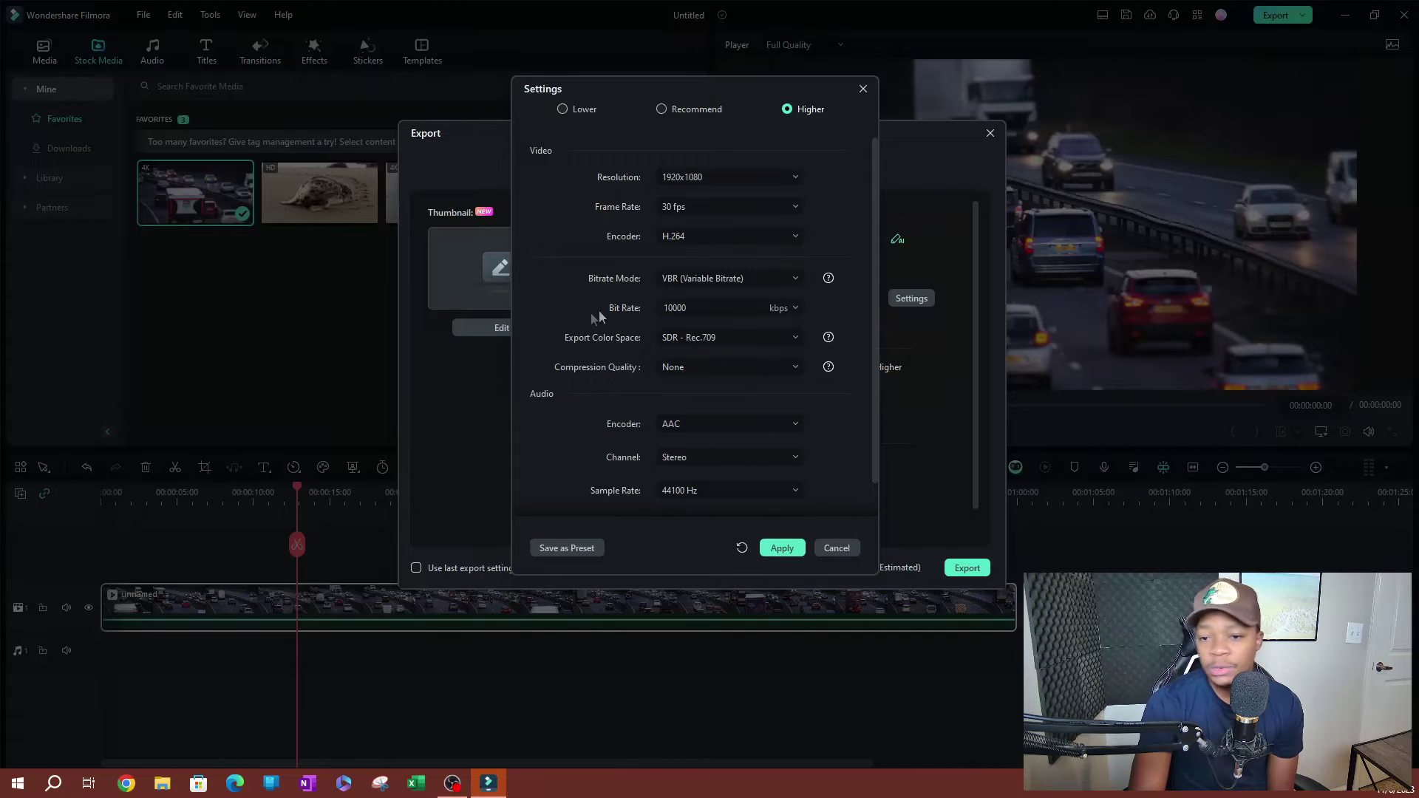
Keep the bitrate mode set to variable bitrate (VBR)
left_click(729, 280)
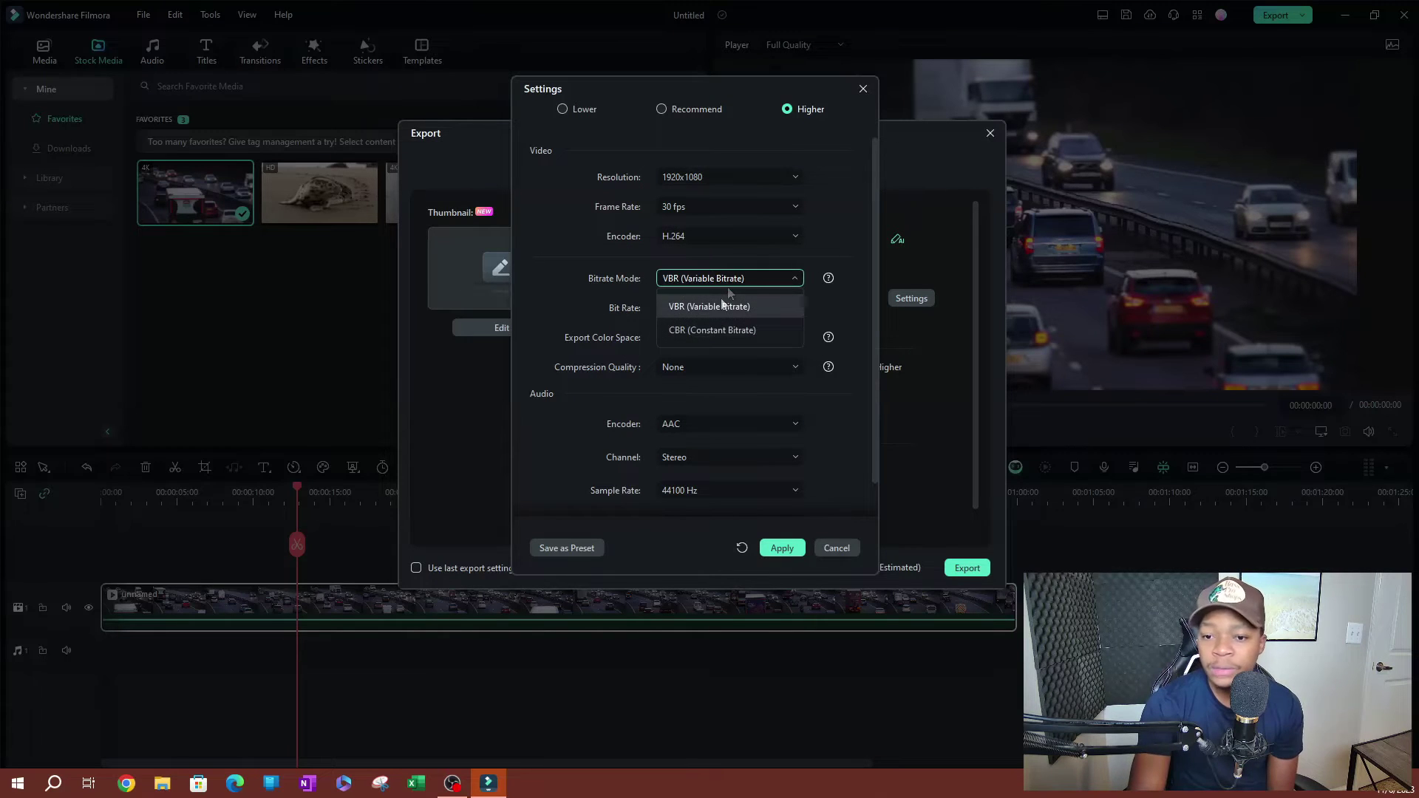
left_click(792, 277)
left_click(791, 277)
left_click(739, 307)
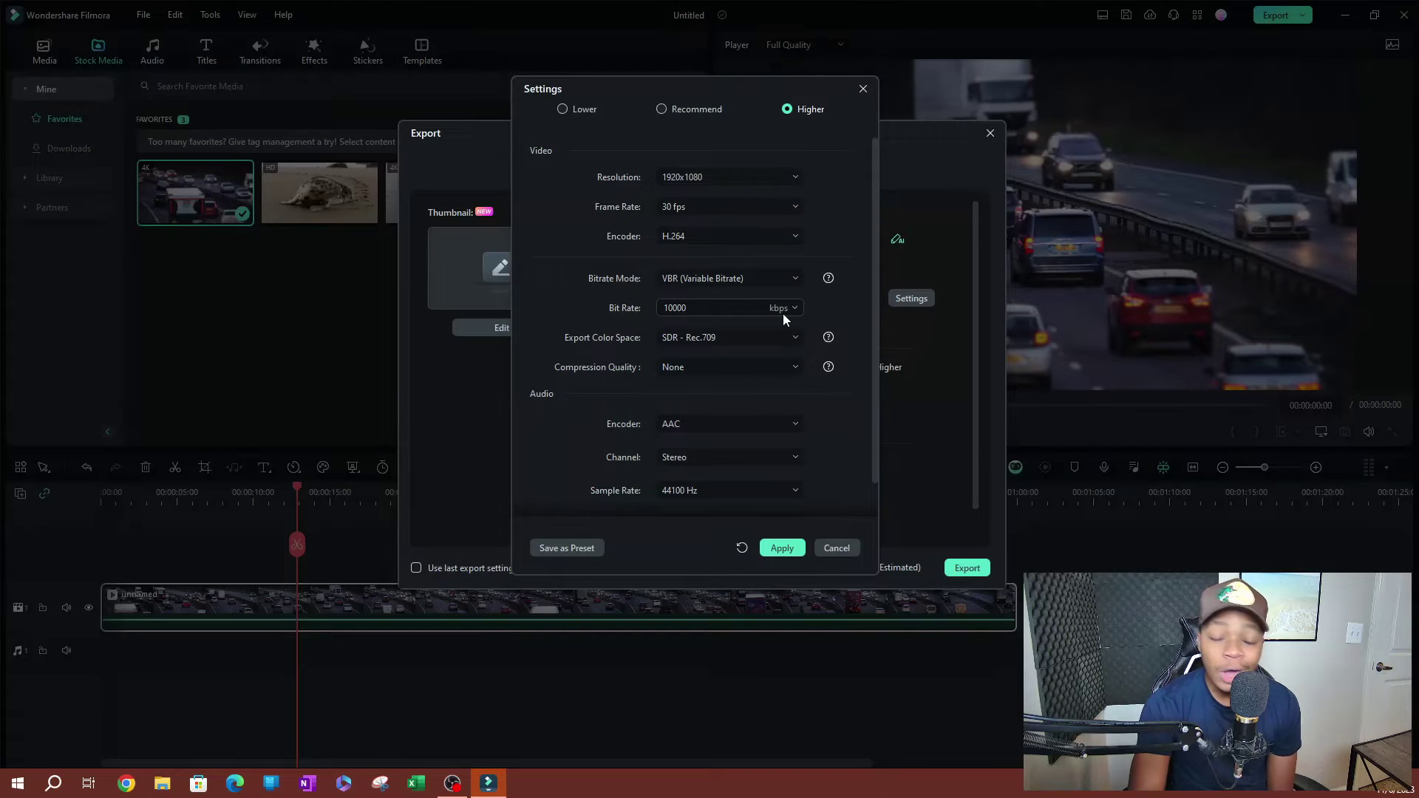
Set the bit rate to 20000 kbps, keeping the colour space at SDR - Rec.709
left_click(790, 312)
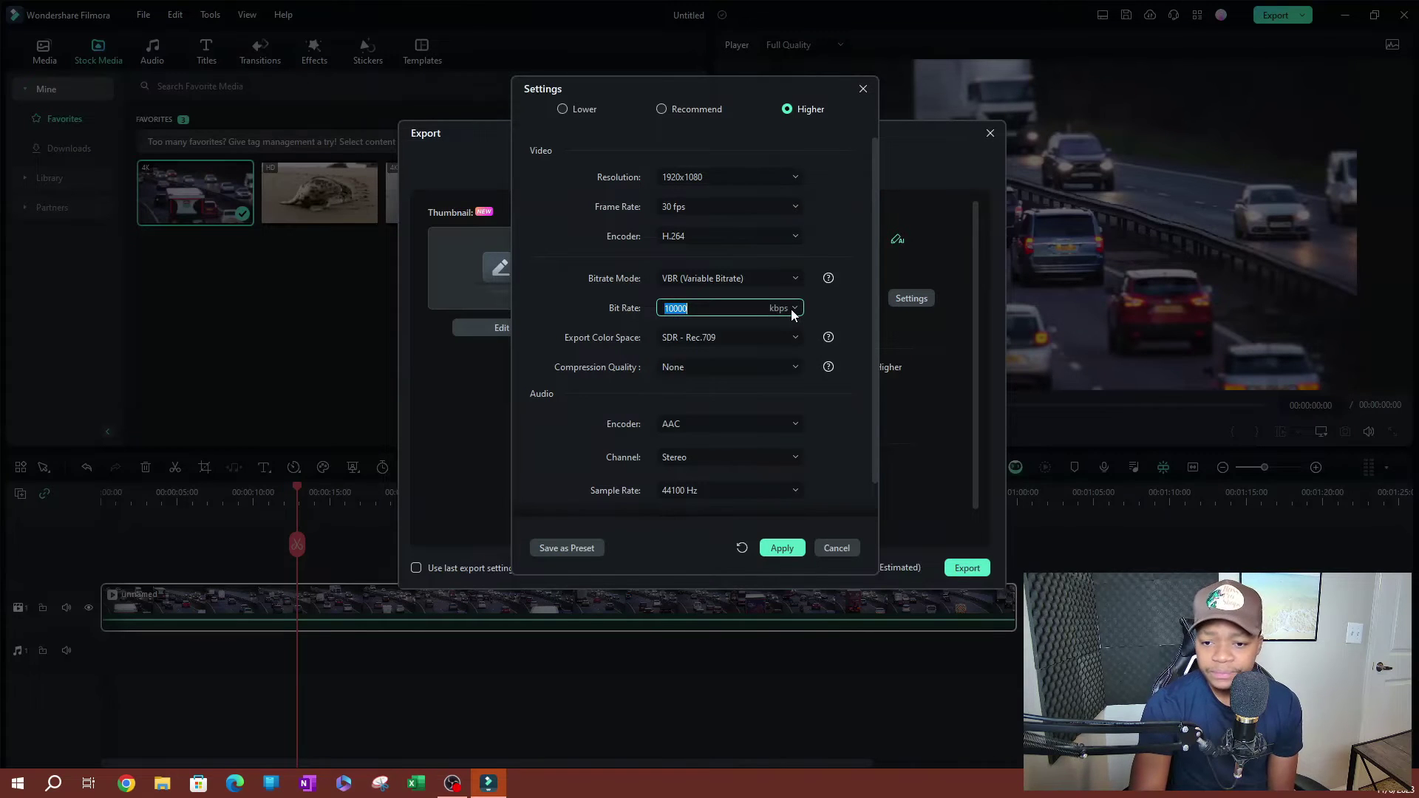
left_click(794, 310)
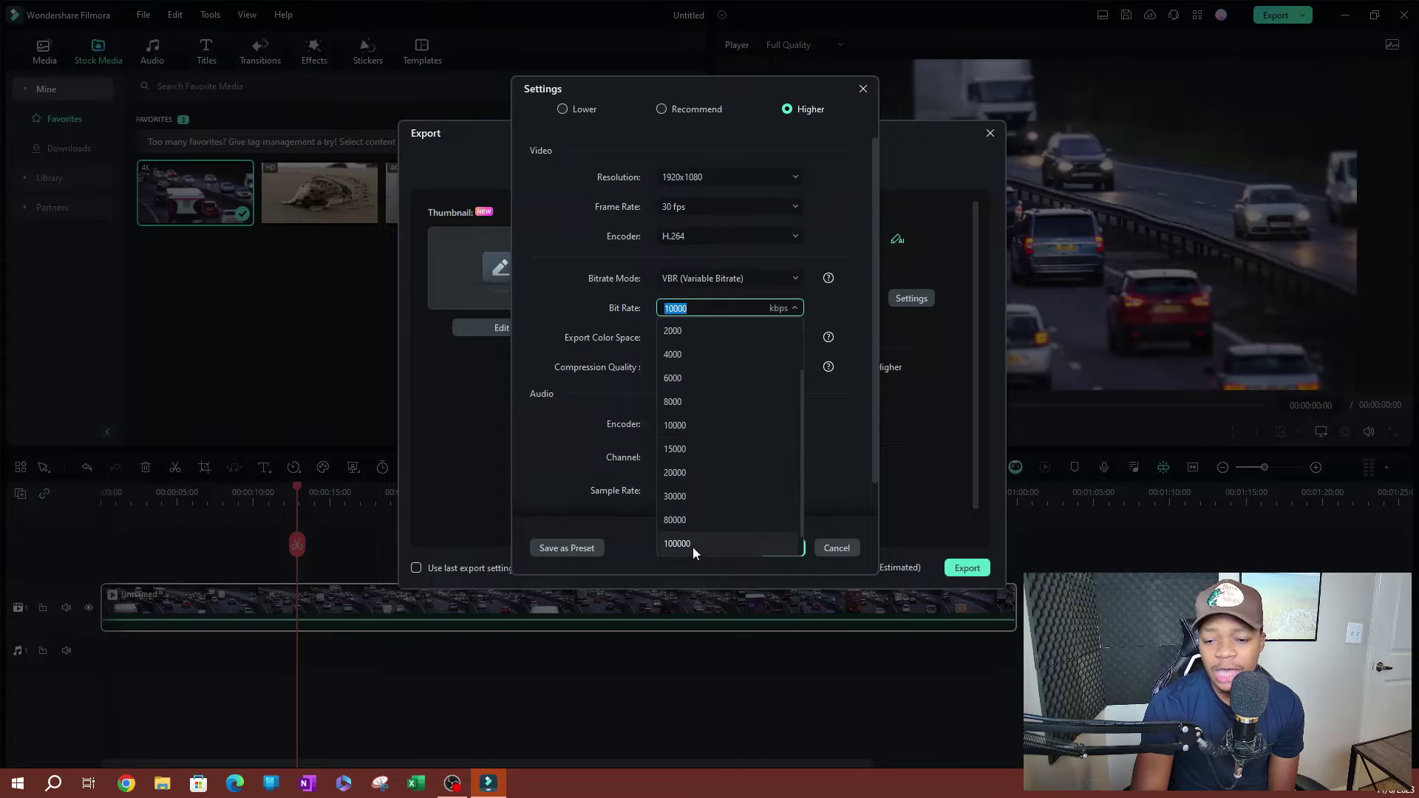
scroll(695, 539, "down", 1)
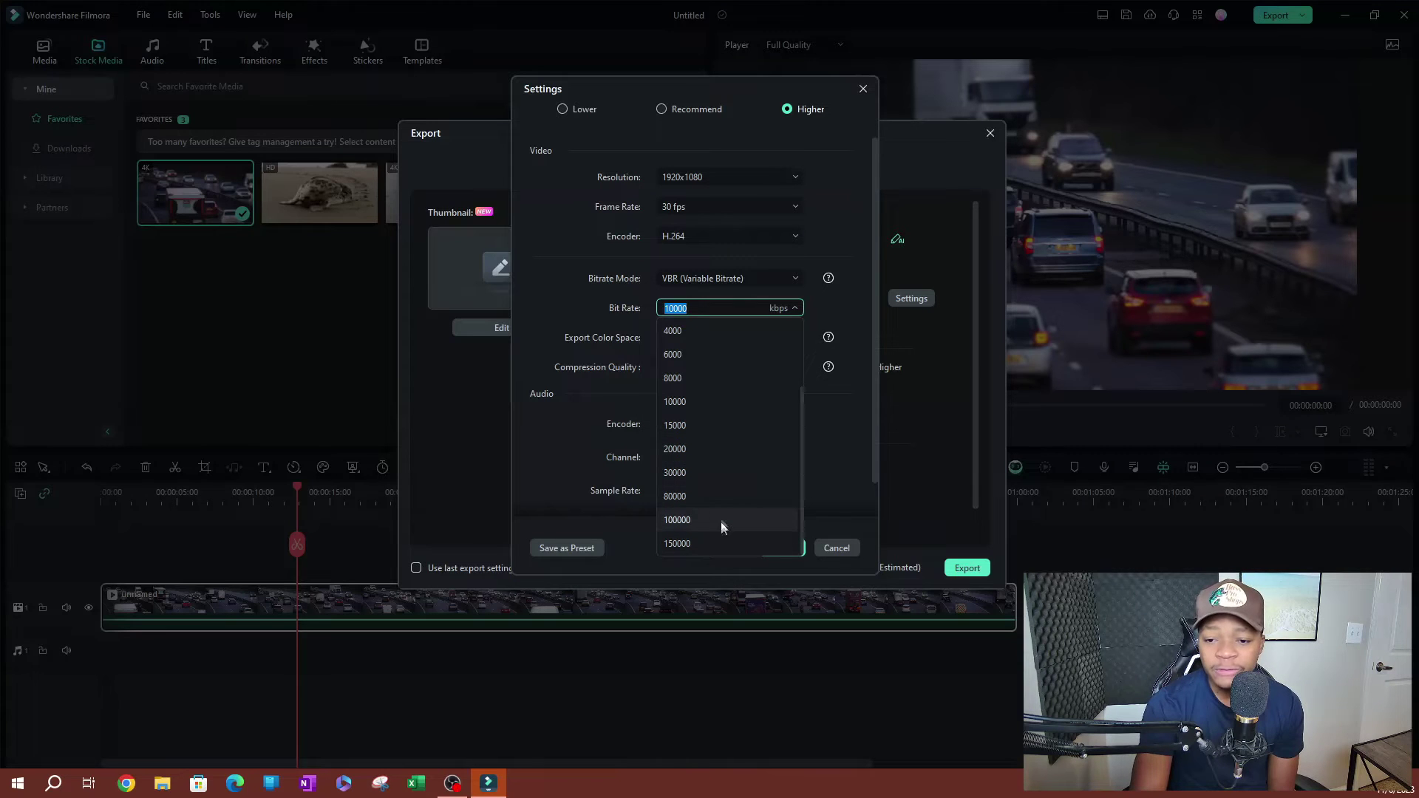
left_click(705, 448)
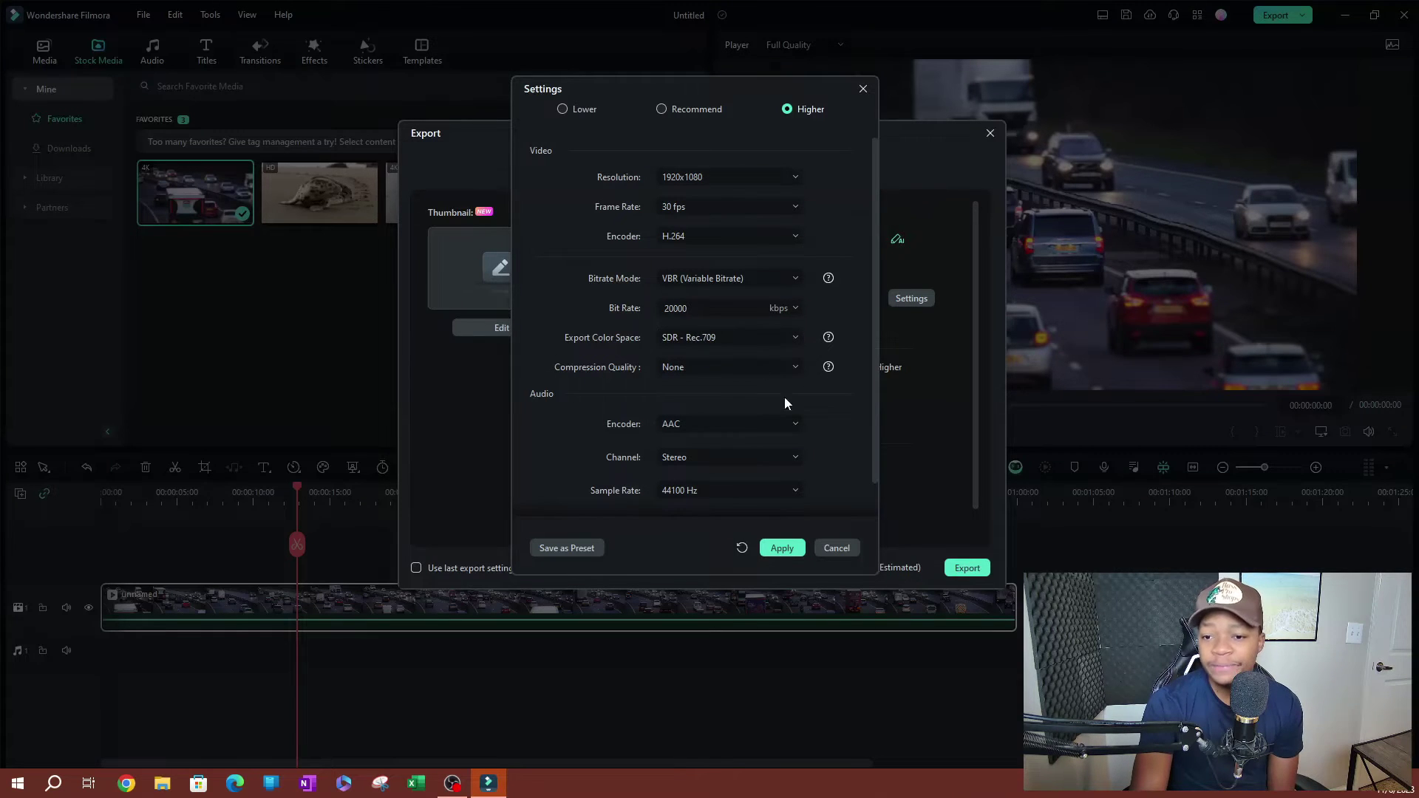
left_click(773, 339)
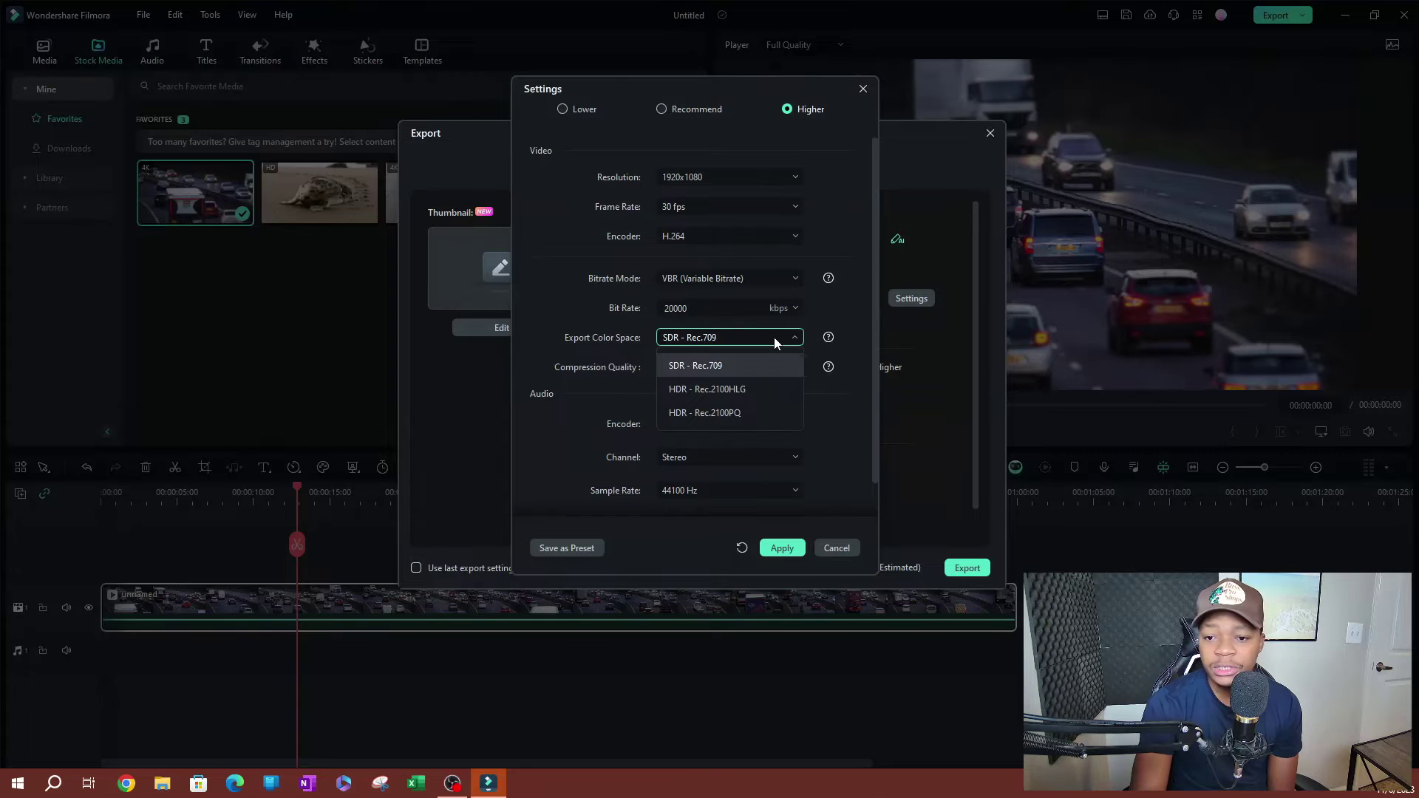
left_click(773, 337)
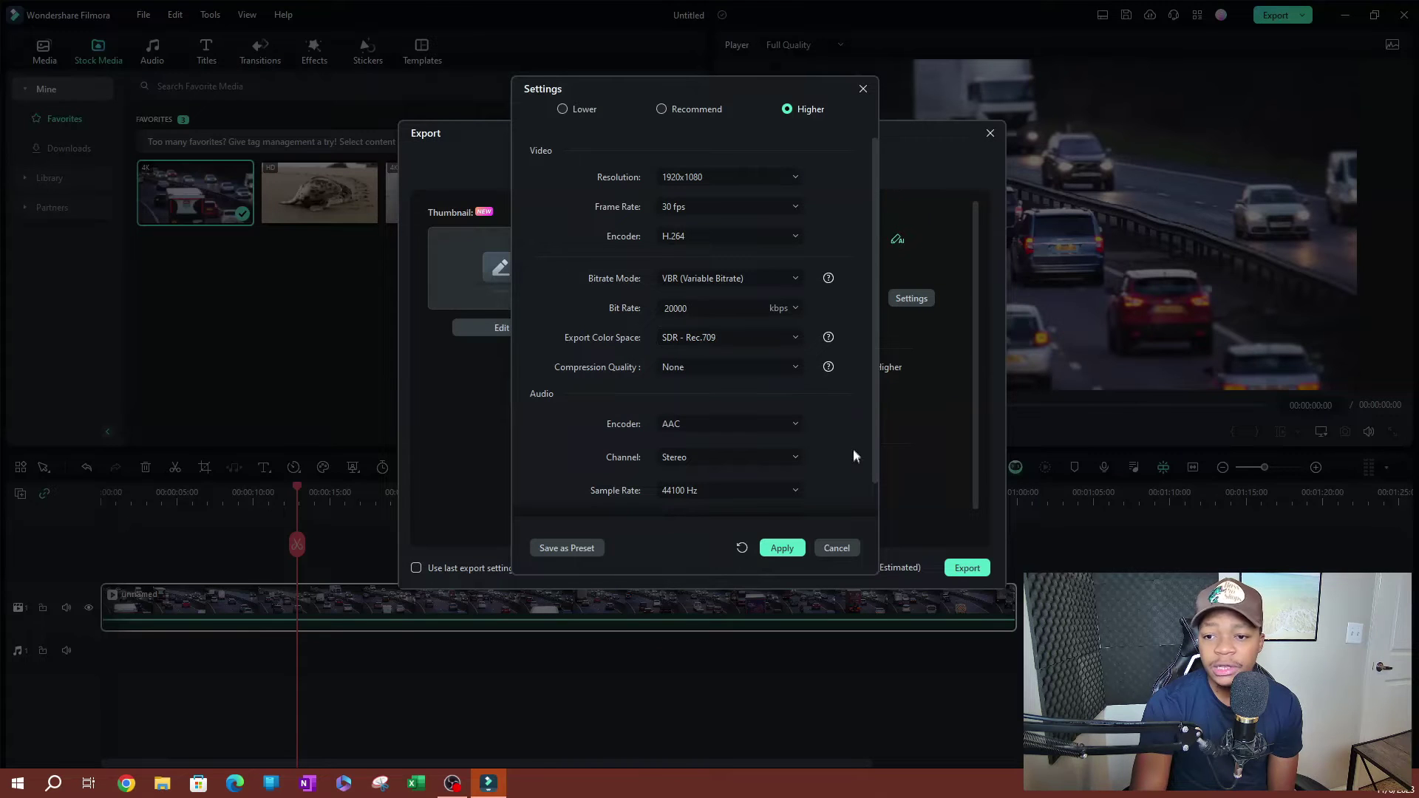
Set compression quality to High after briefly choosing Medium
left_click(722, 374)
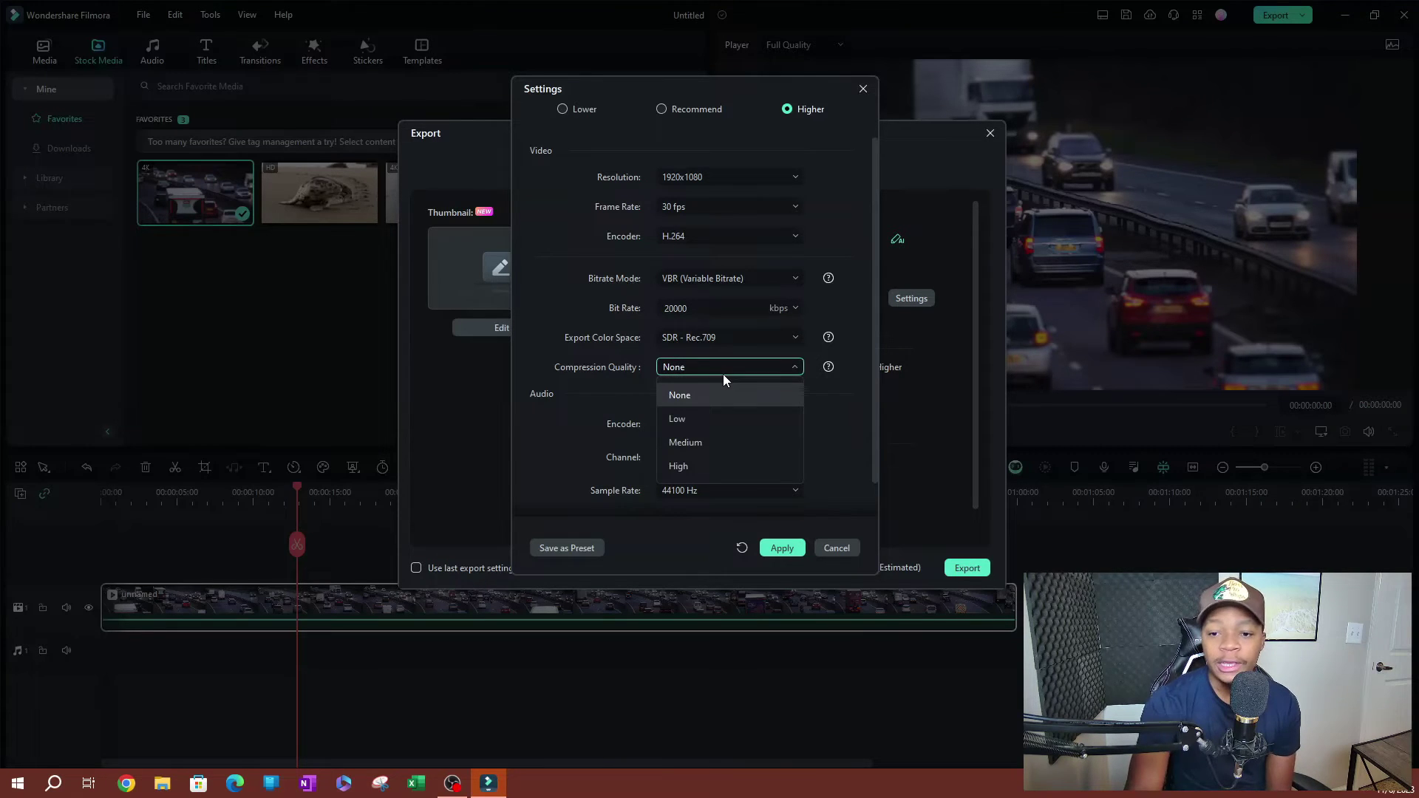
left_click(695, 442)
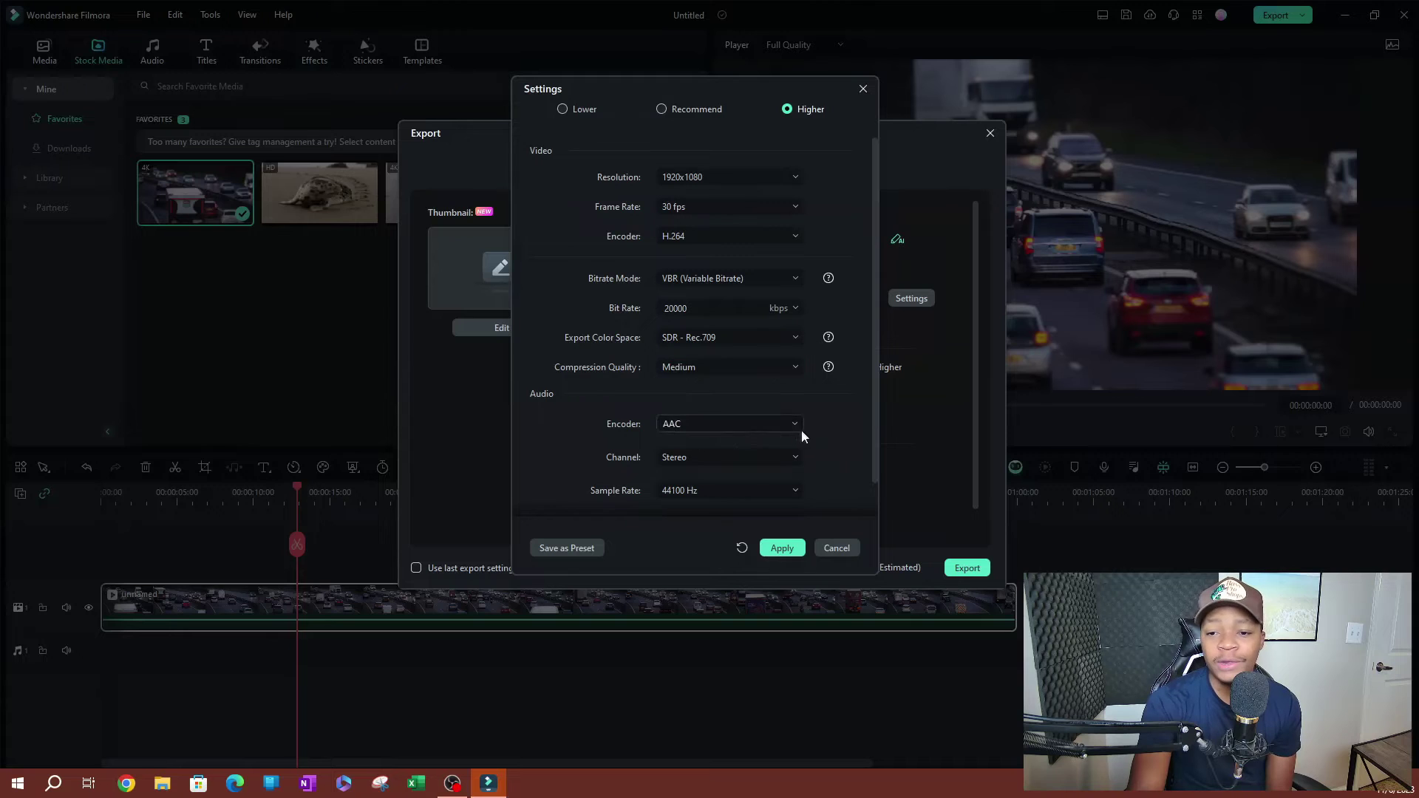
left_click(698, 367)
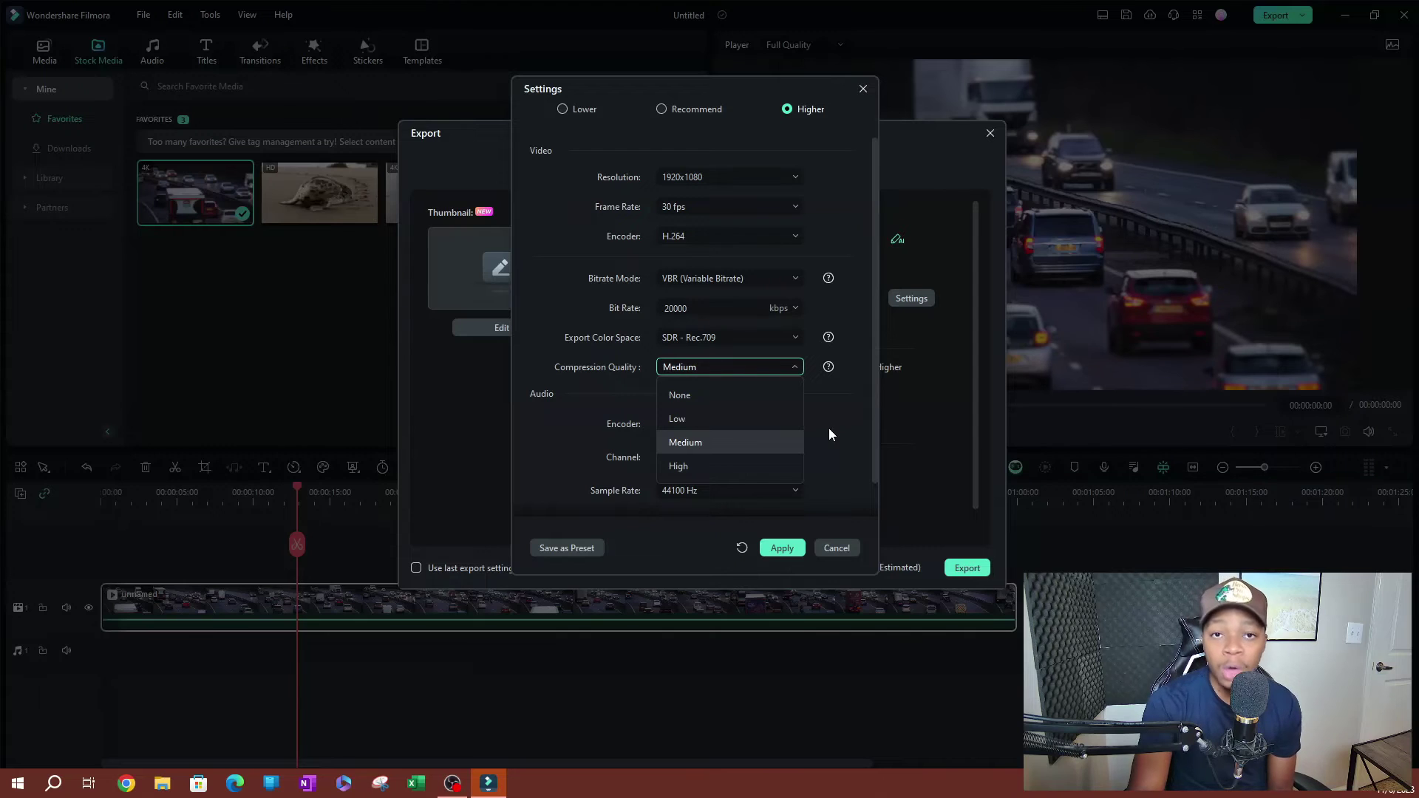
left_click(694, 466)
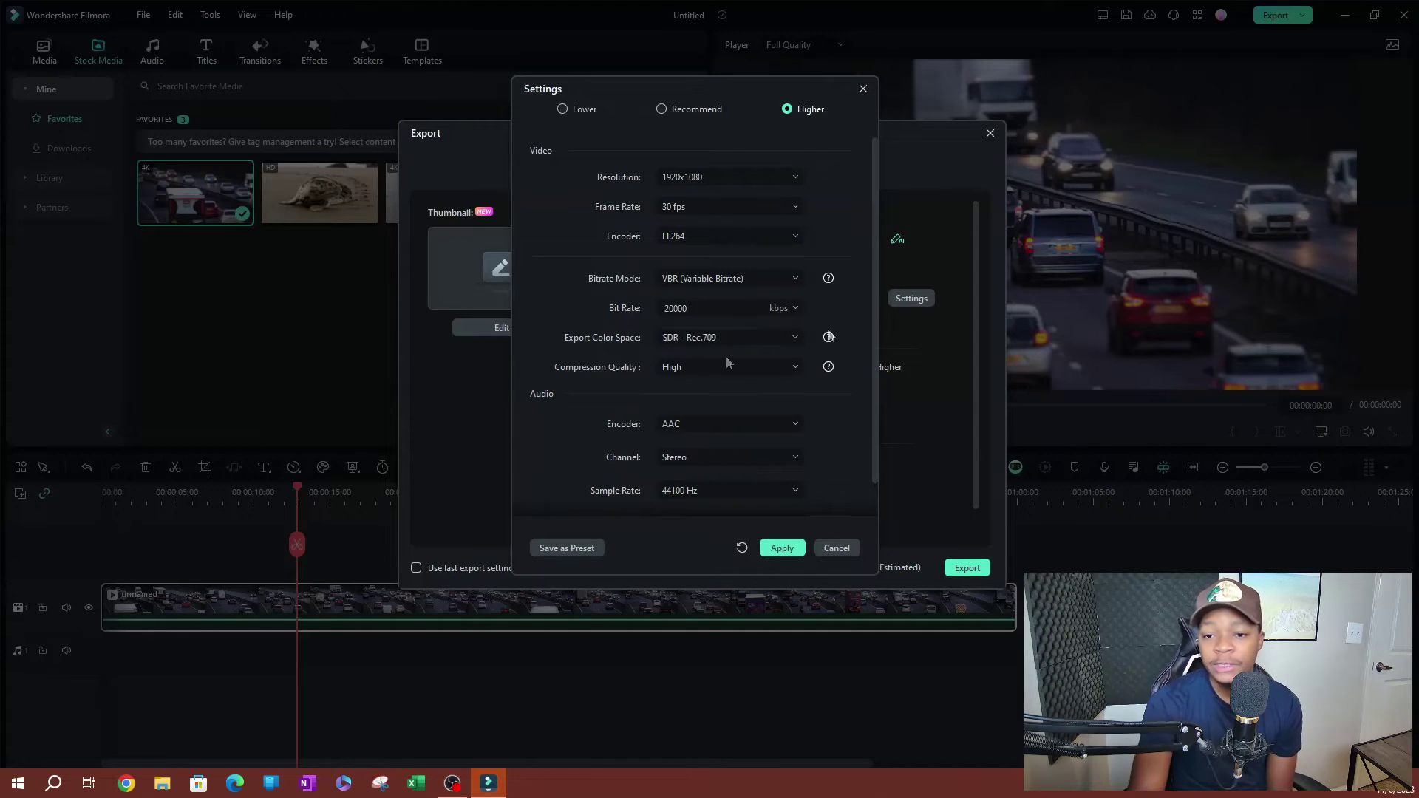
scroll(840, 436, "down", 1)
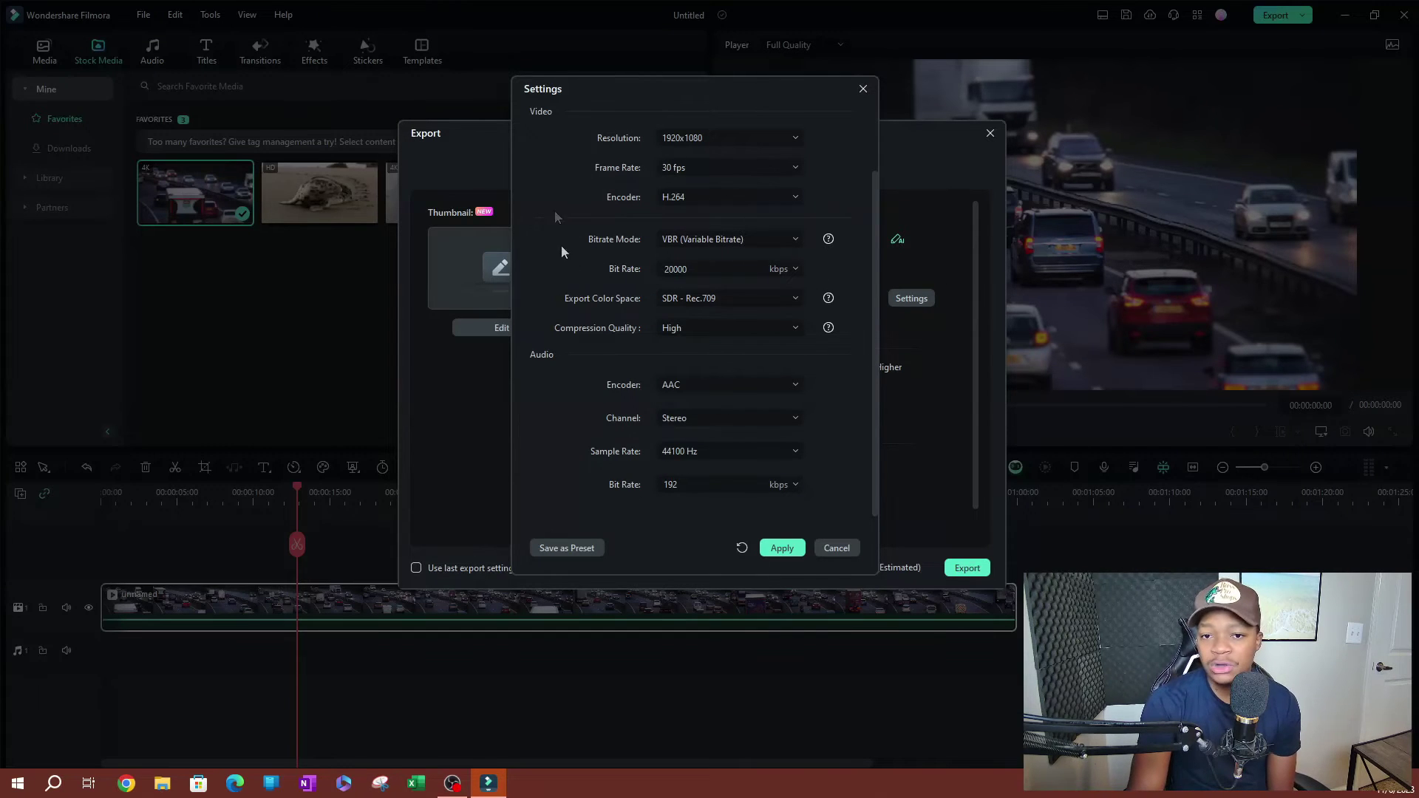
scroll(843, 416, "up", 1)
Save the current export settings as a preset named 'Preset Example'
scroll(843, 418, "up", 1)
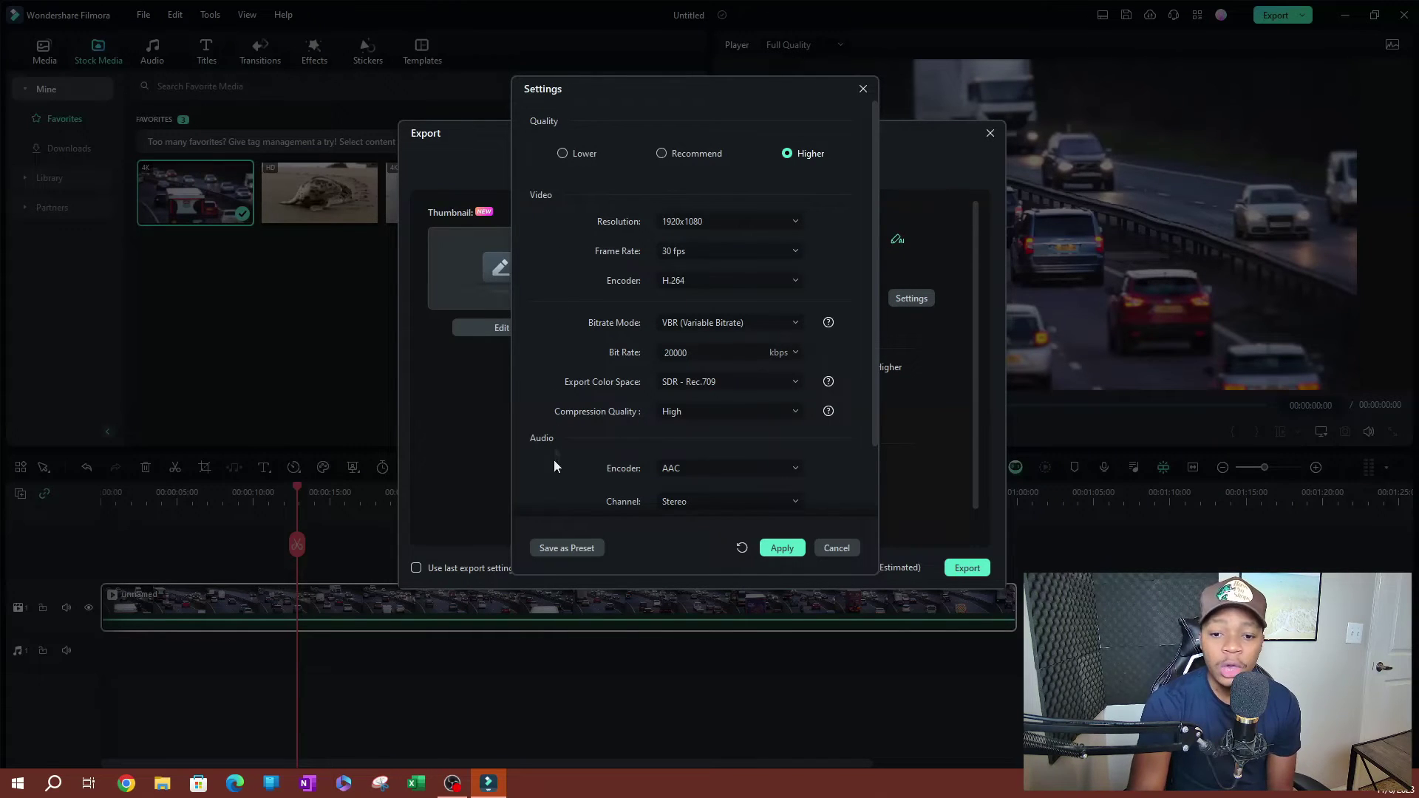
left_click(577, 549)
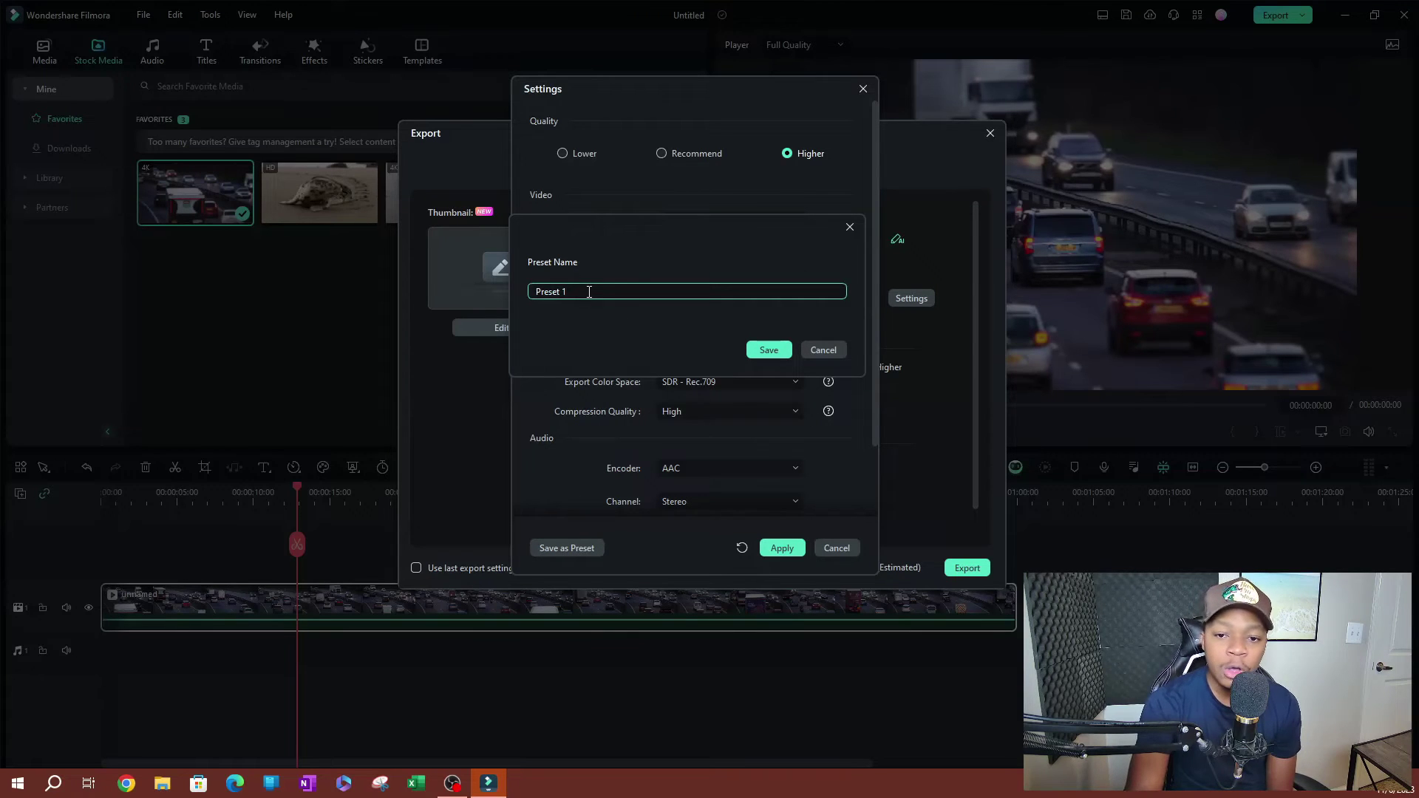
key("BackSpace")
type("E")
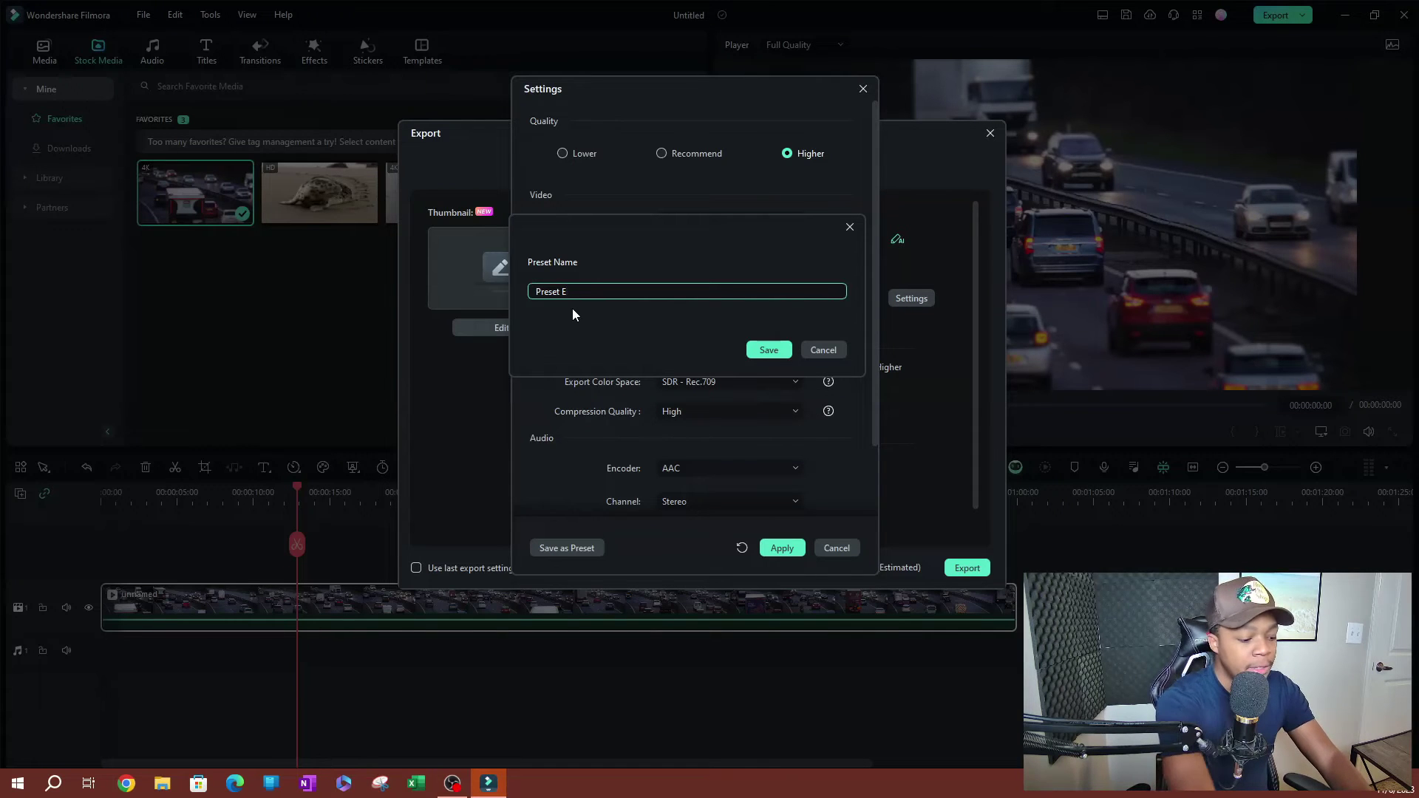
type("Rxxa,")
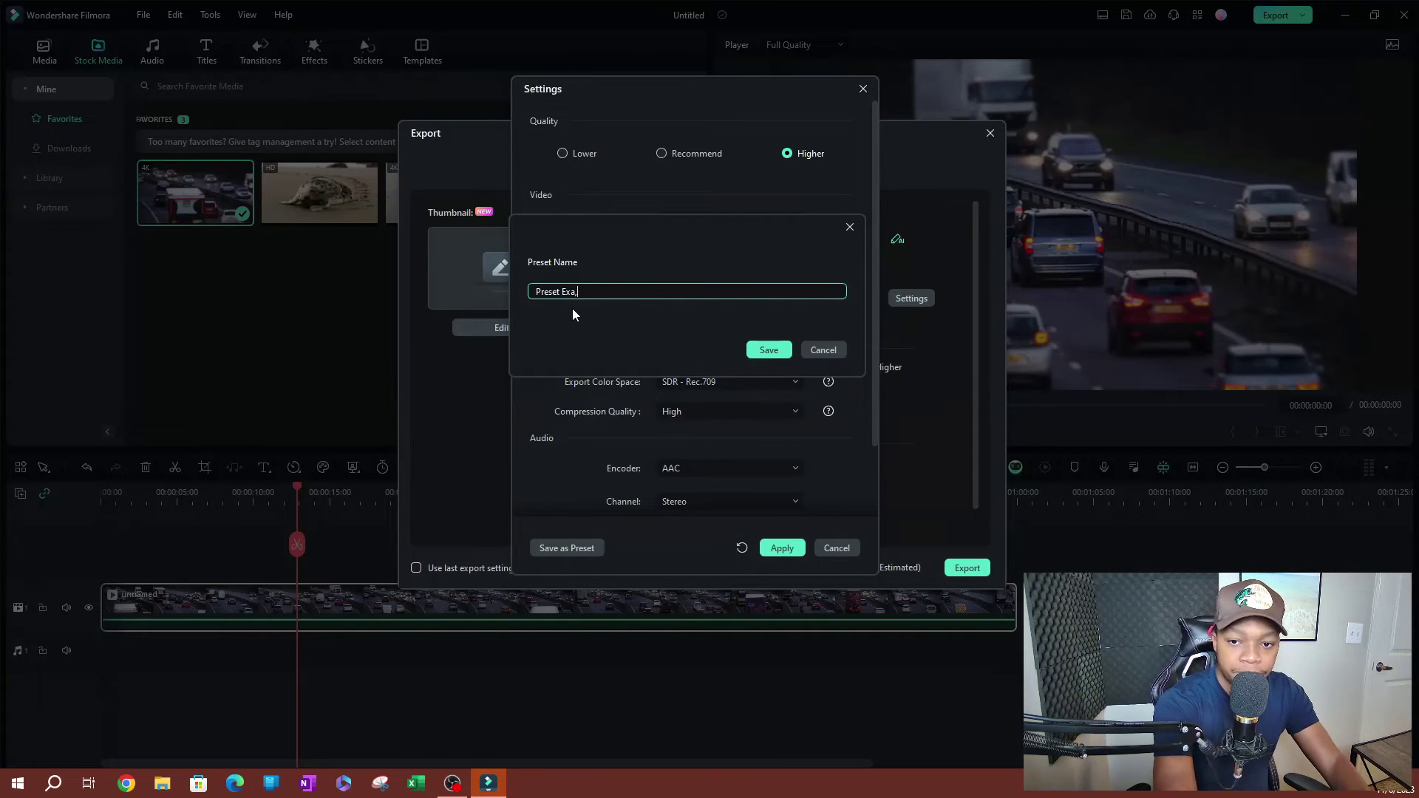
type("=mple")
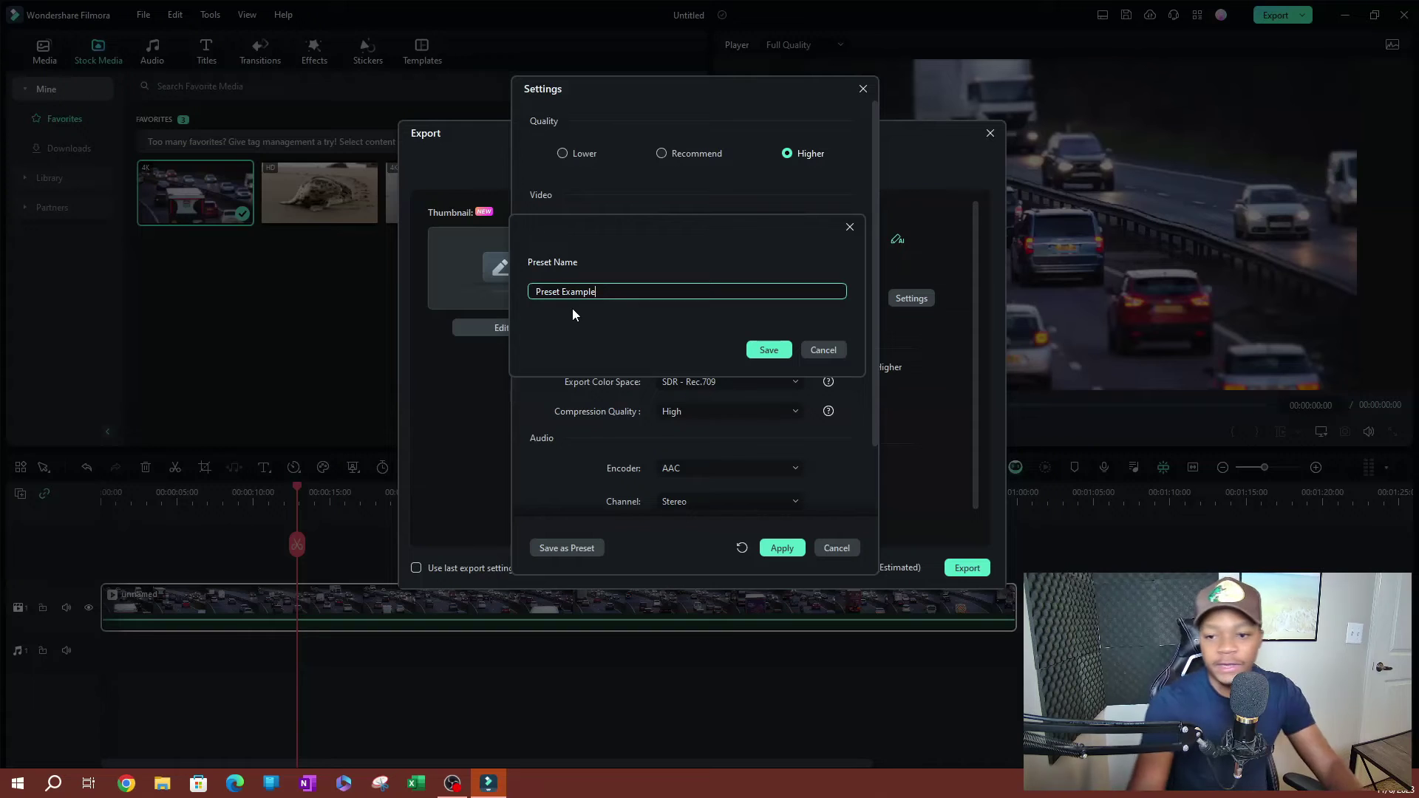
left_click(769, 349)
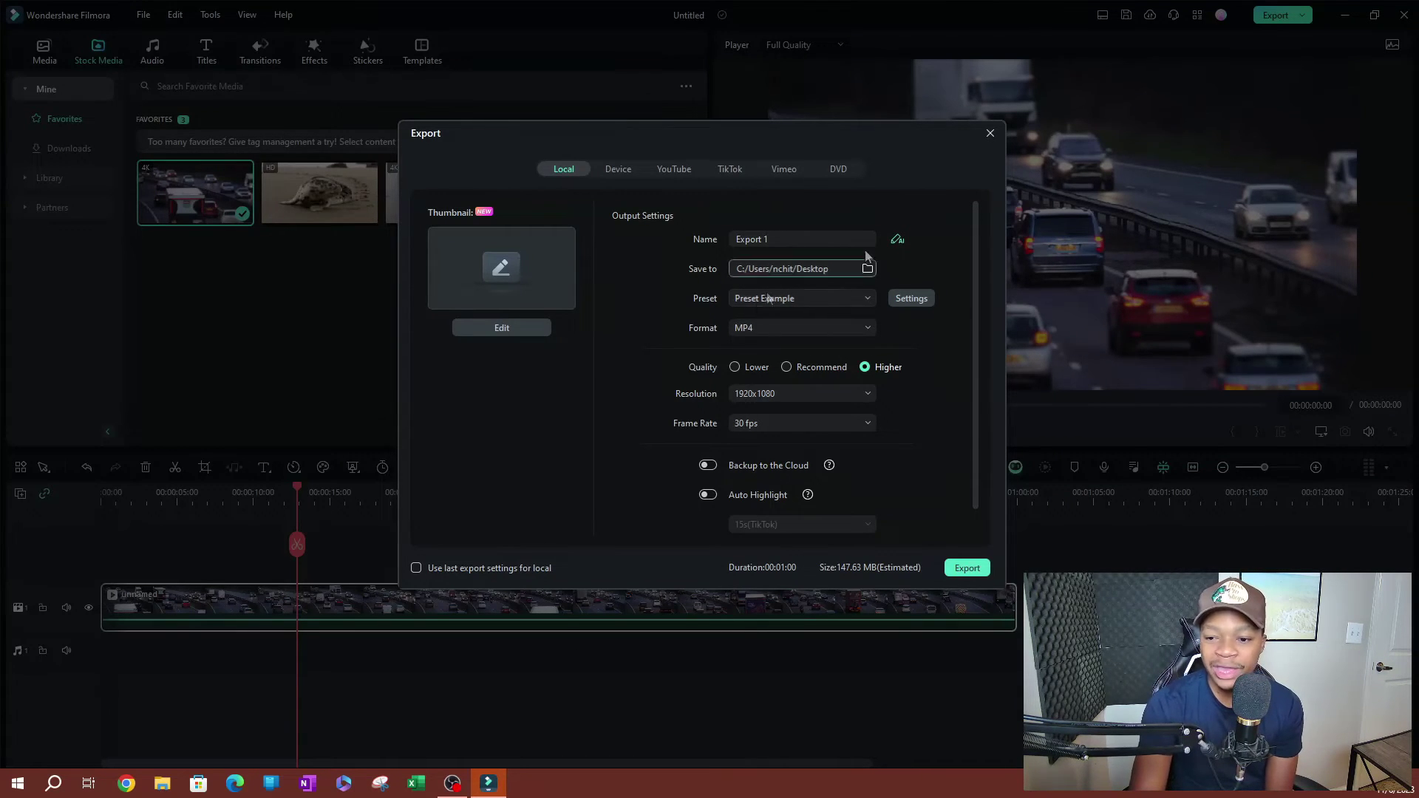
Reopen Export, name the file 'Project' and apply the Preset Example preset
scroll(907, 442, "down", 1)
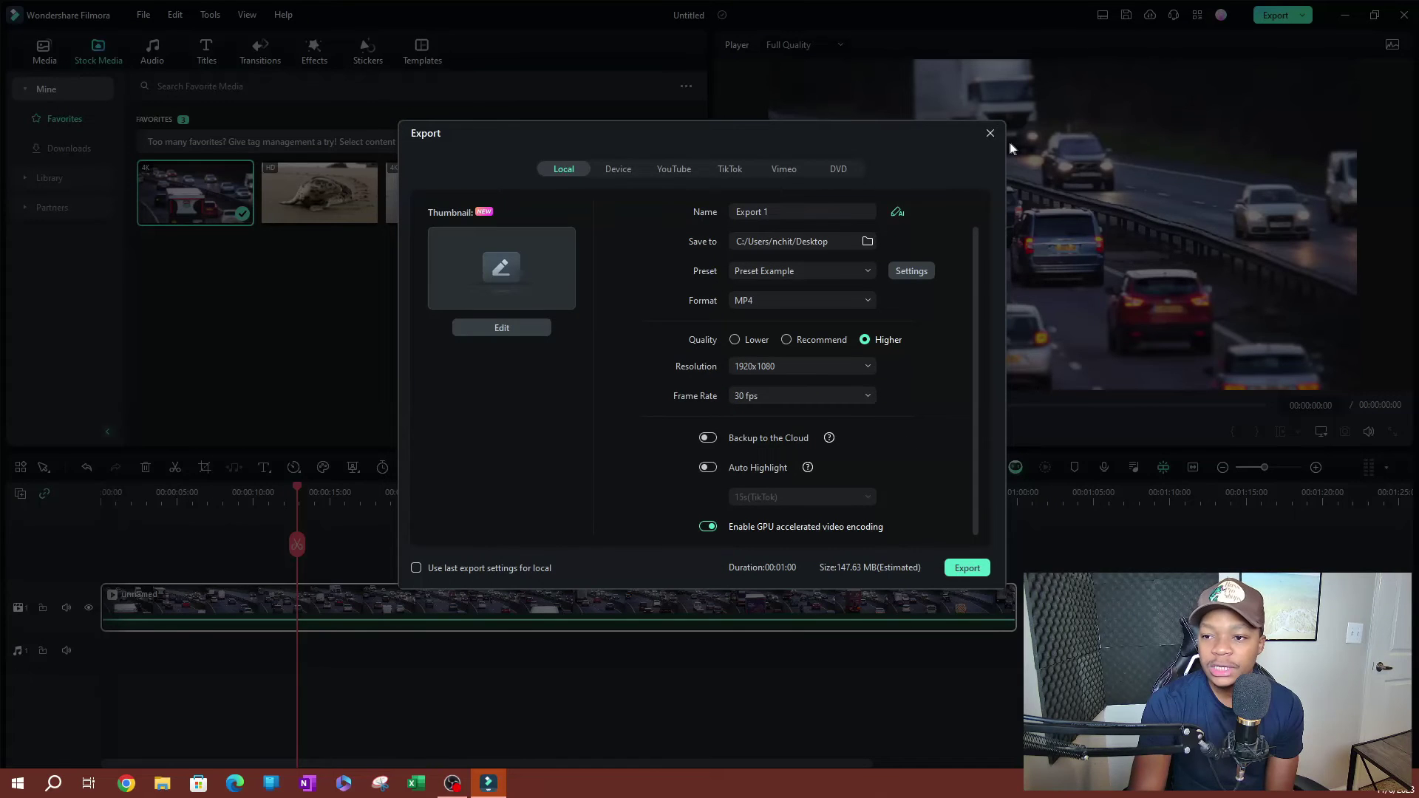
left_click(990, 133)
left_click(1274, 14)
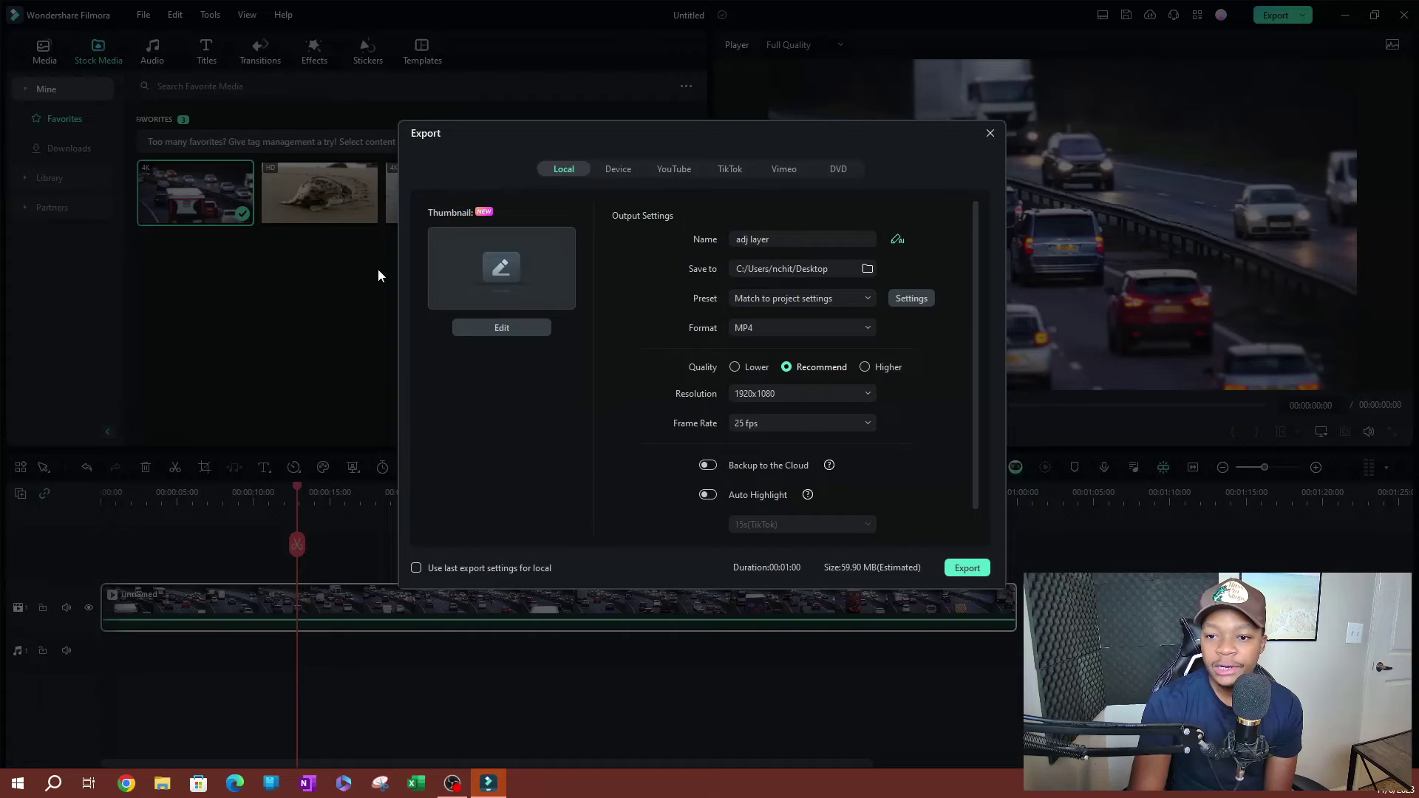
left_click(790, 240)
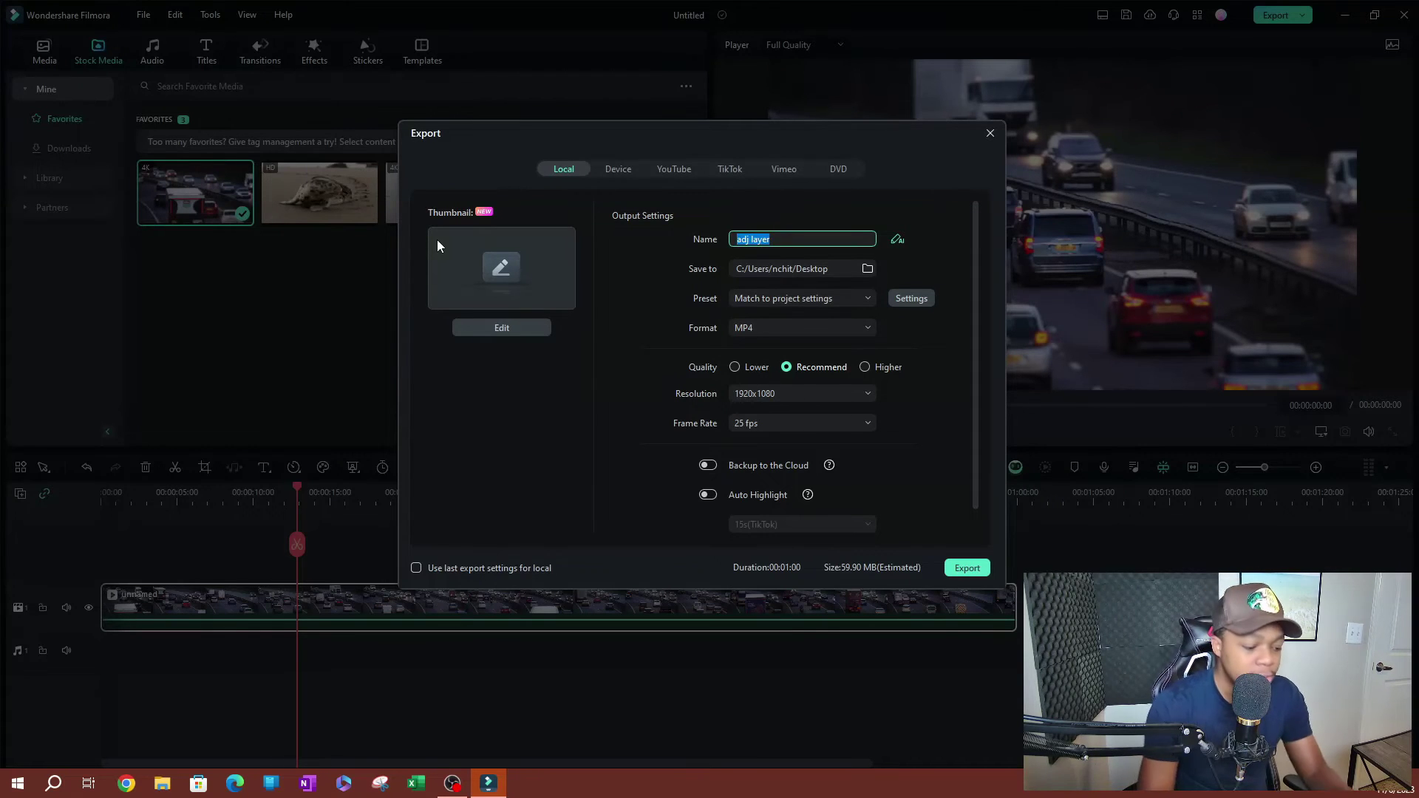
type("Proj")
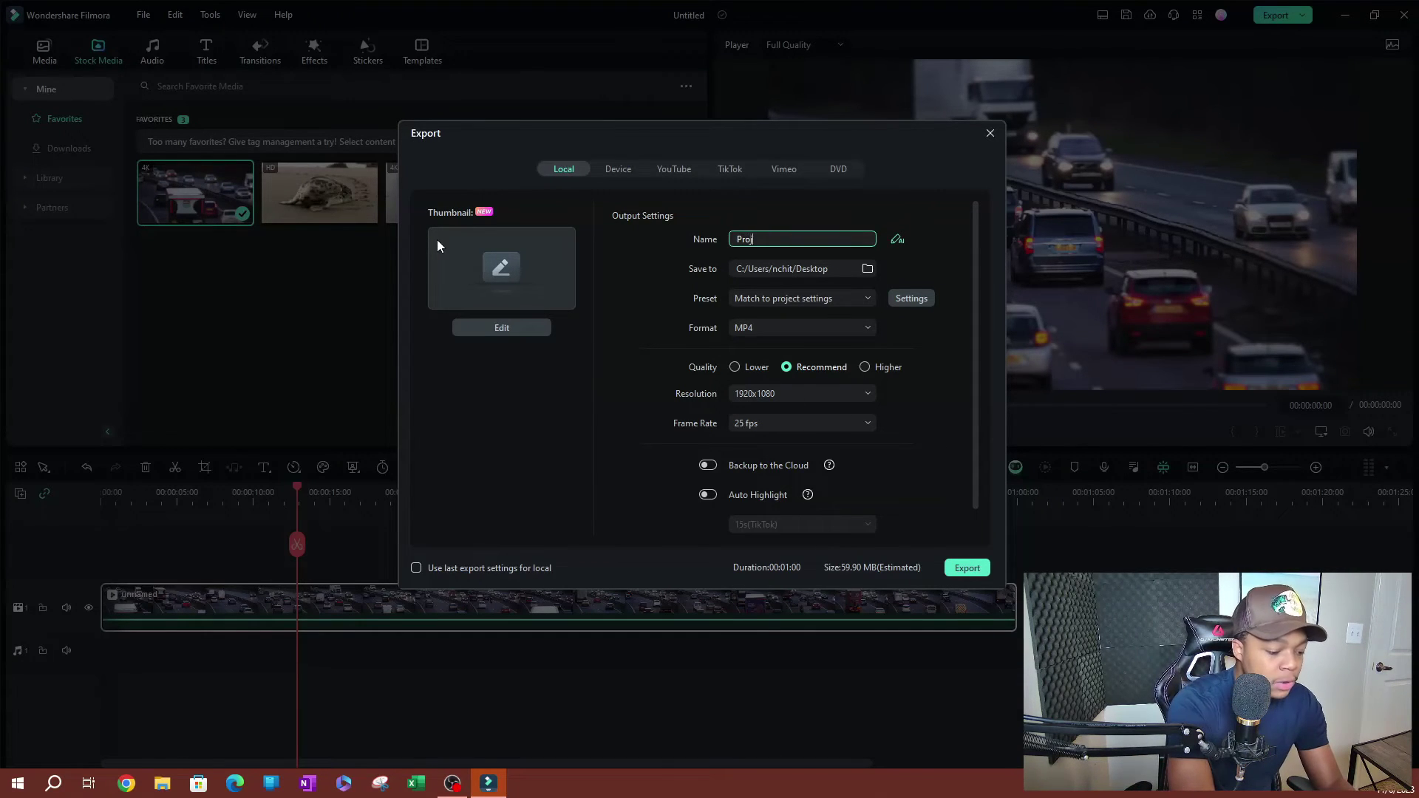
type("ect")
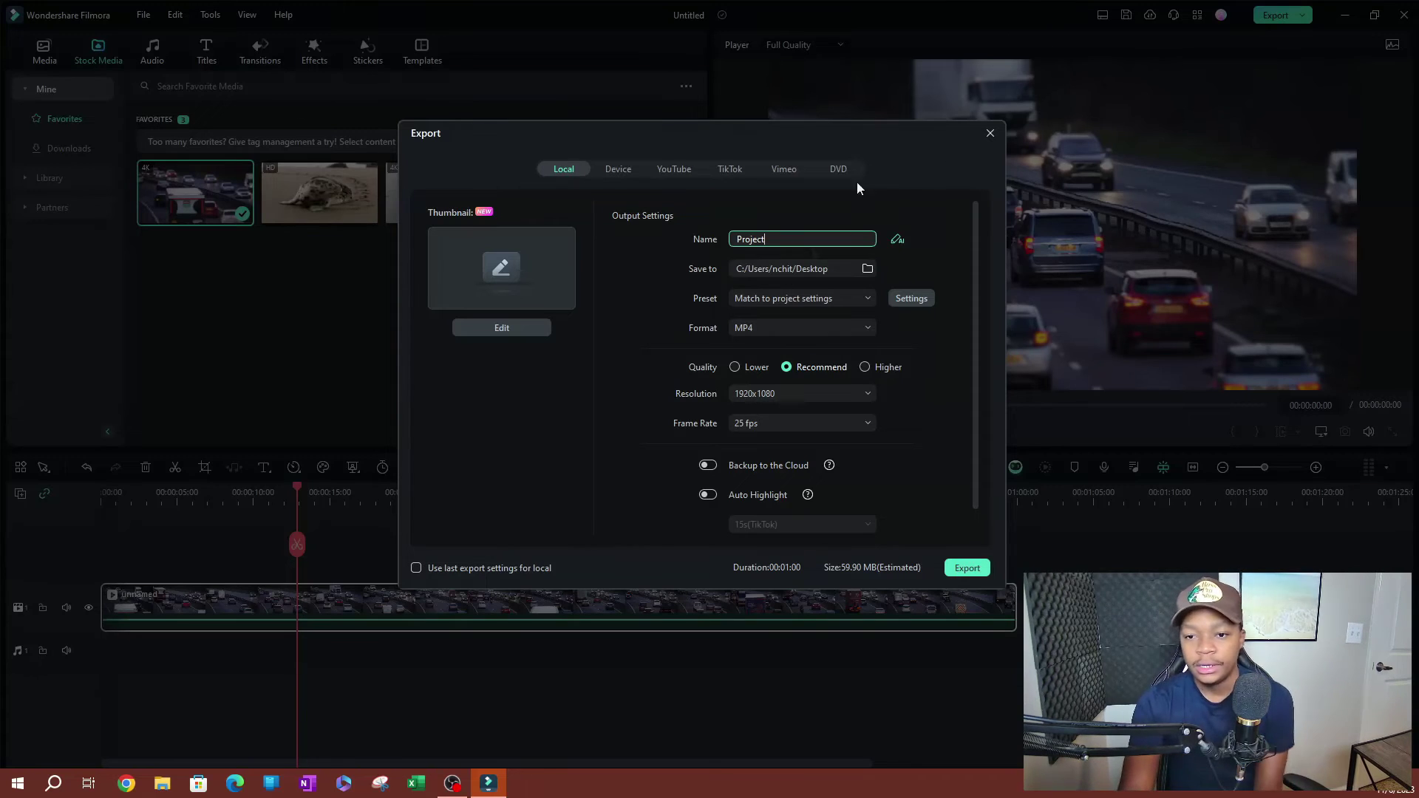
left_click(797, 300)
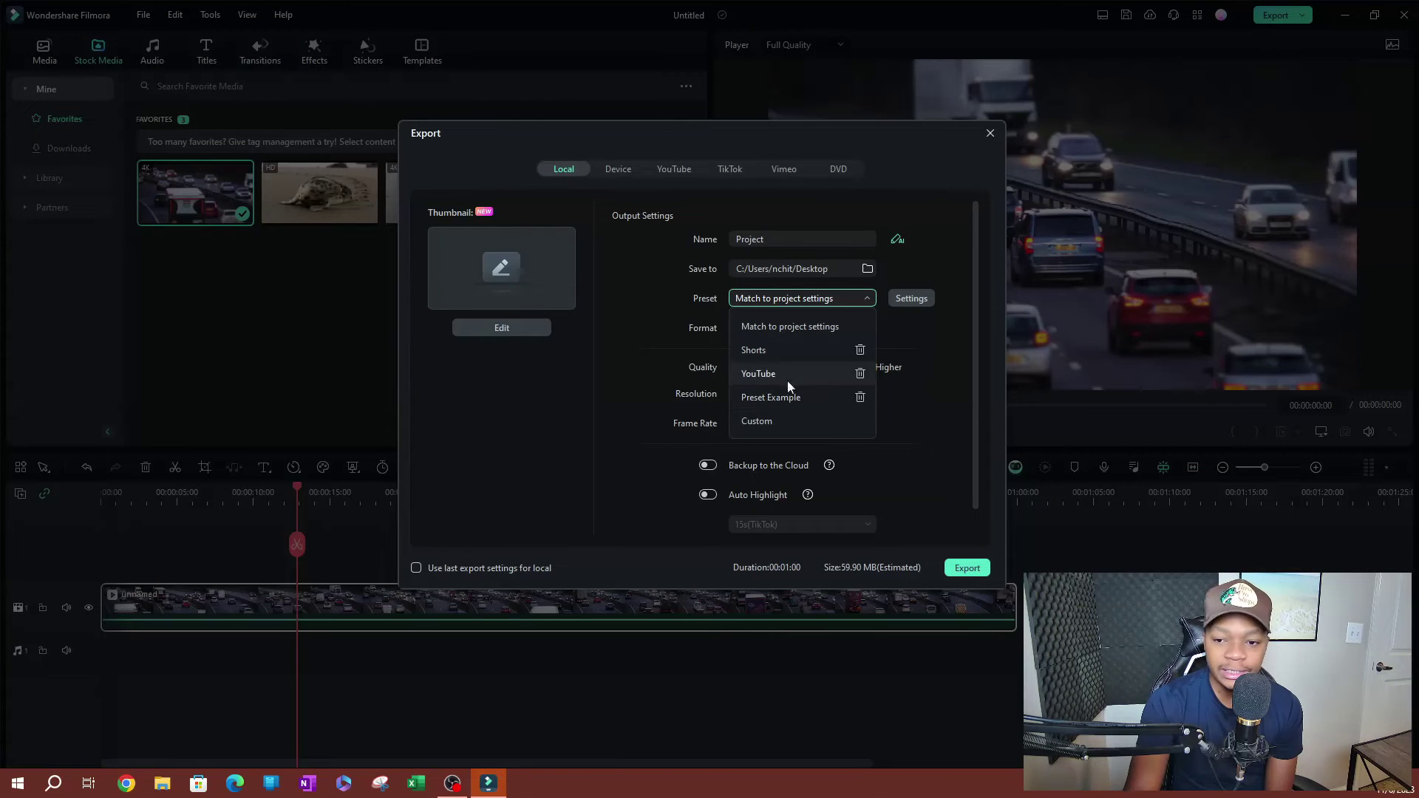
left_click(772, 399)
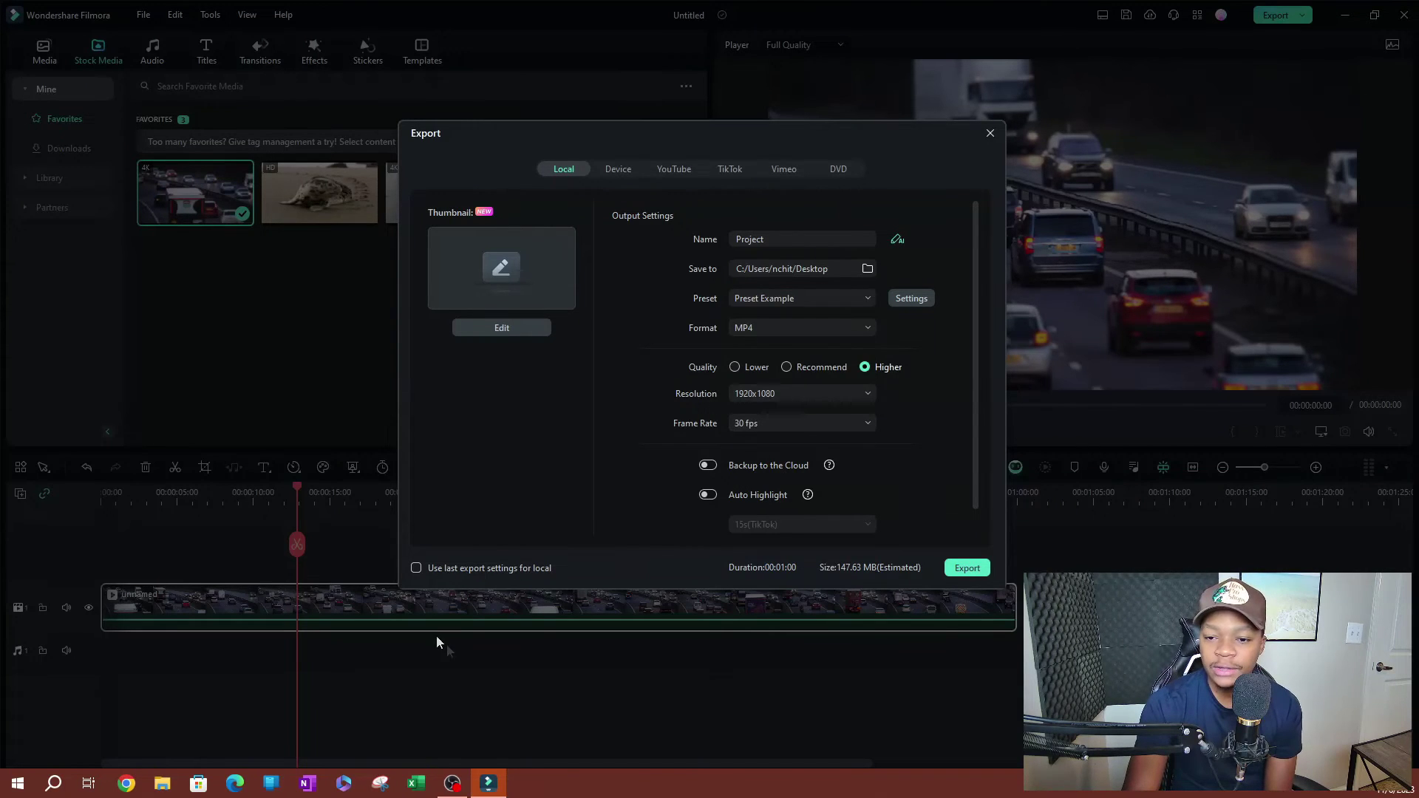
Disable Backup to the Cloud, toggle Auto Highlight on and back off, and enable GPU-accelerated encoding
scroll(958, 441, "down", 1)
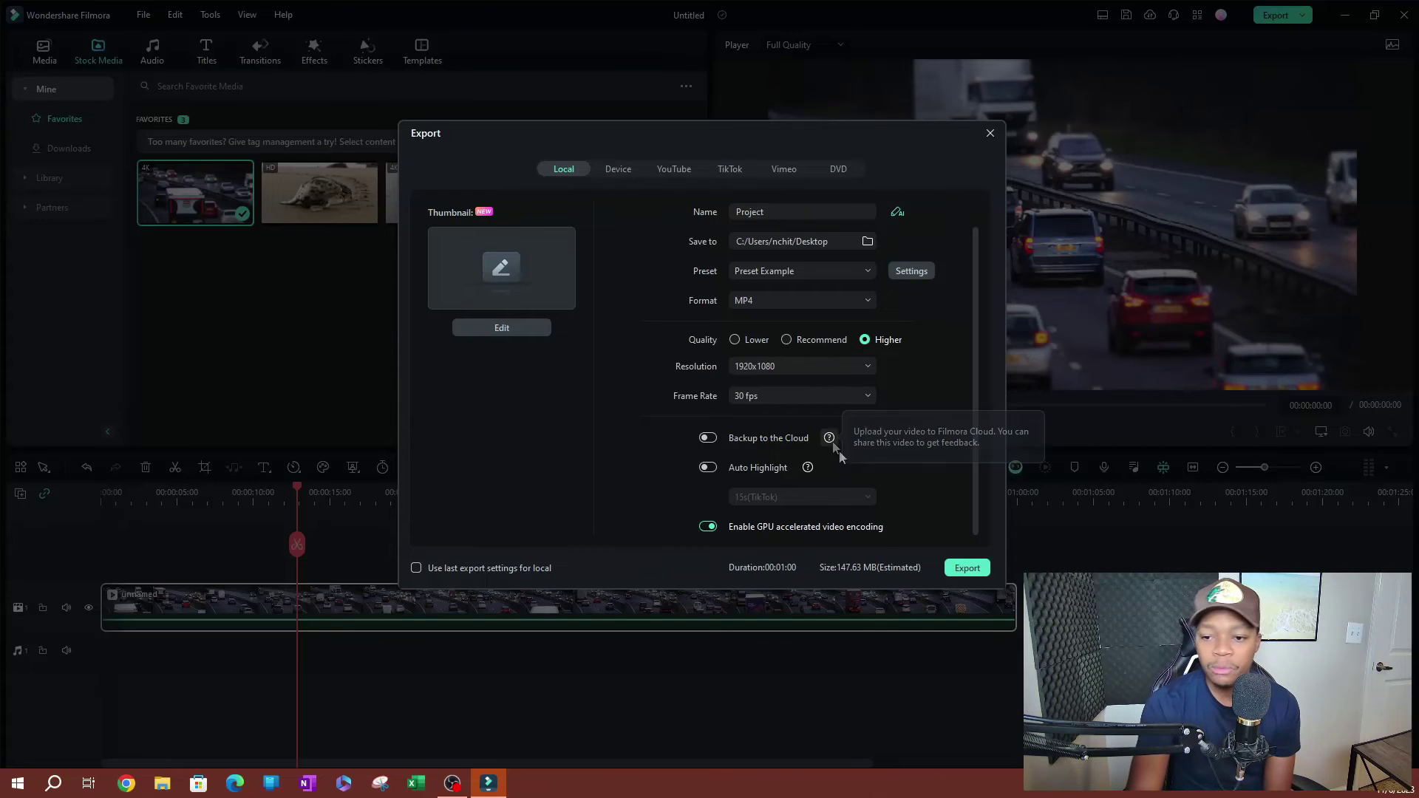
left_click(707, 439)
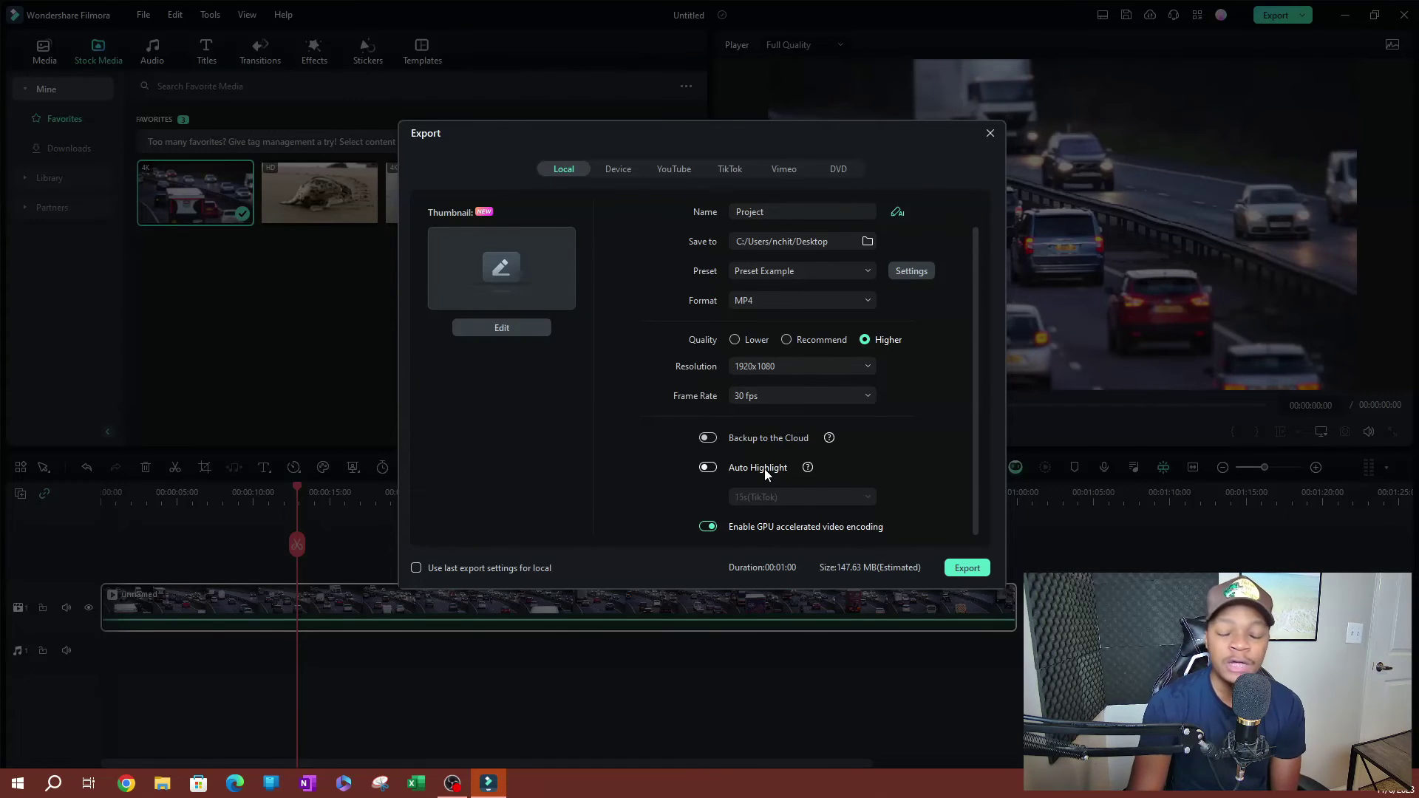
left_click(707, 467)
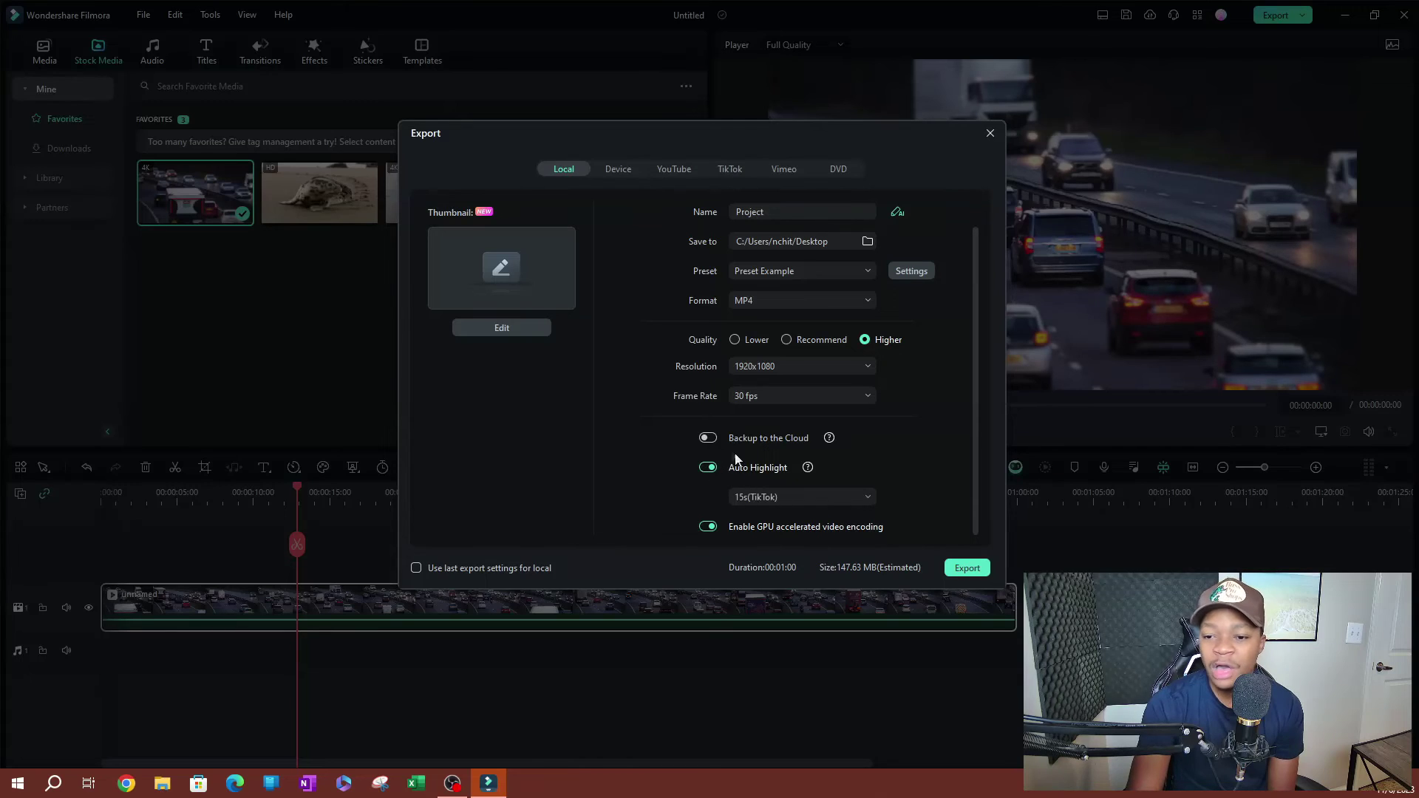
left_click(783, 498)
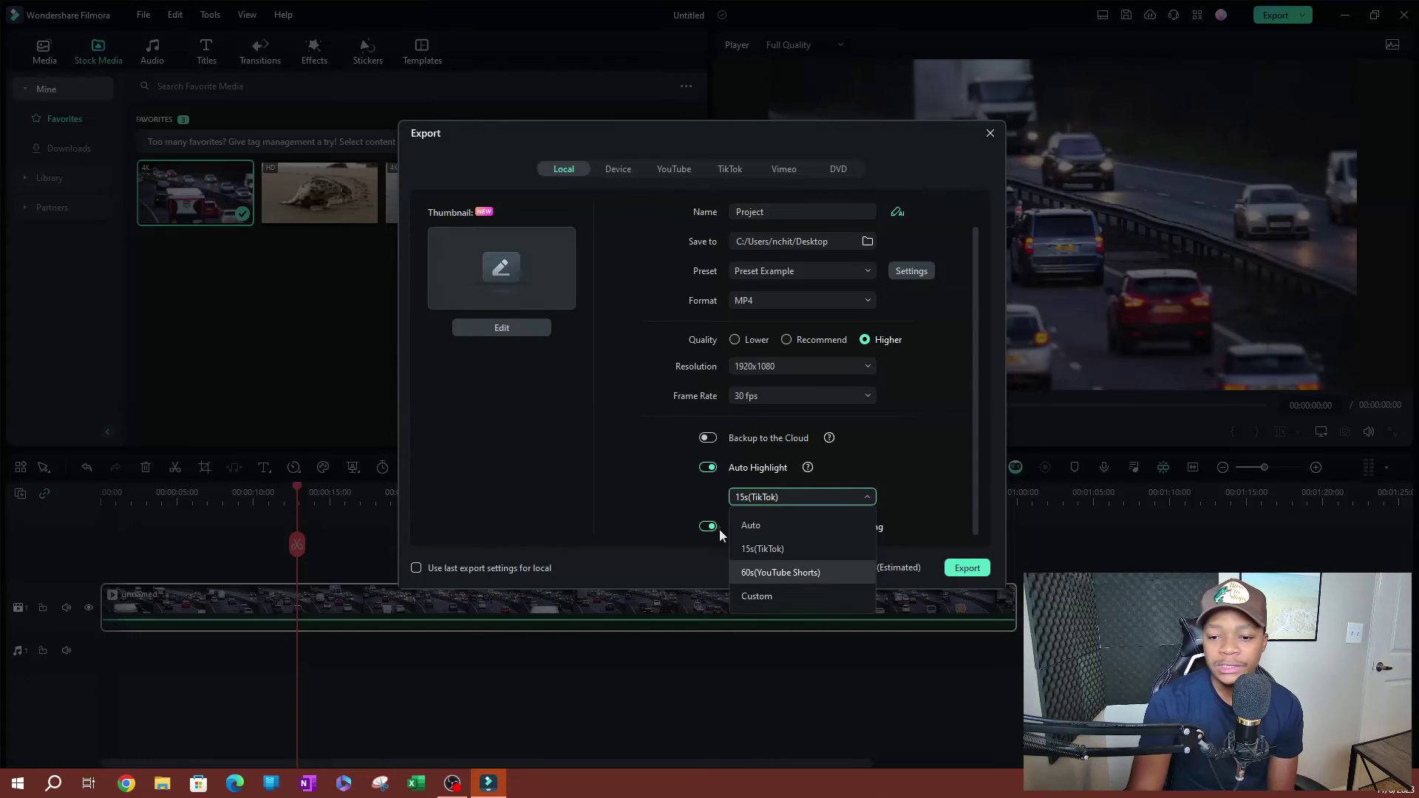
left_click(702, 546)
left_click(707, 467)
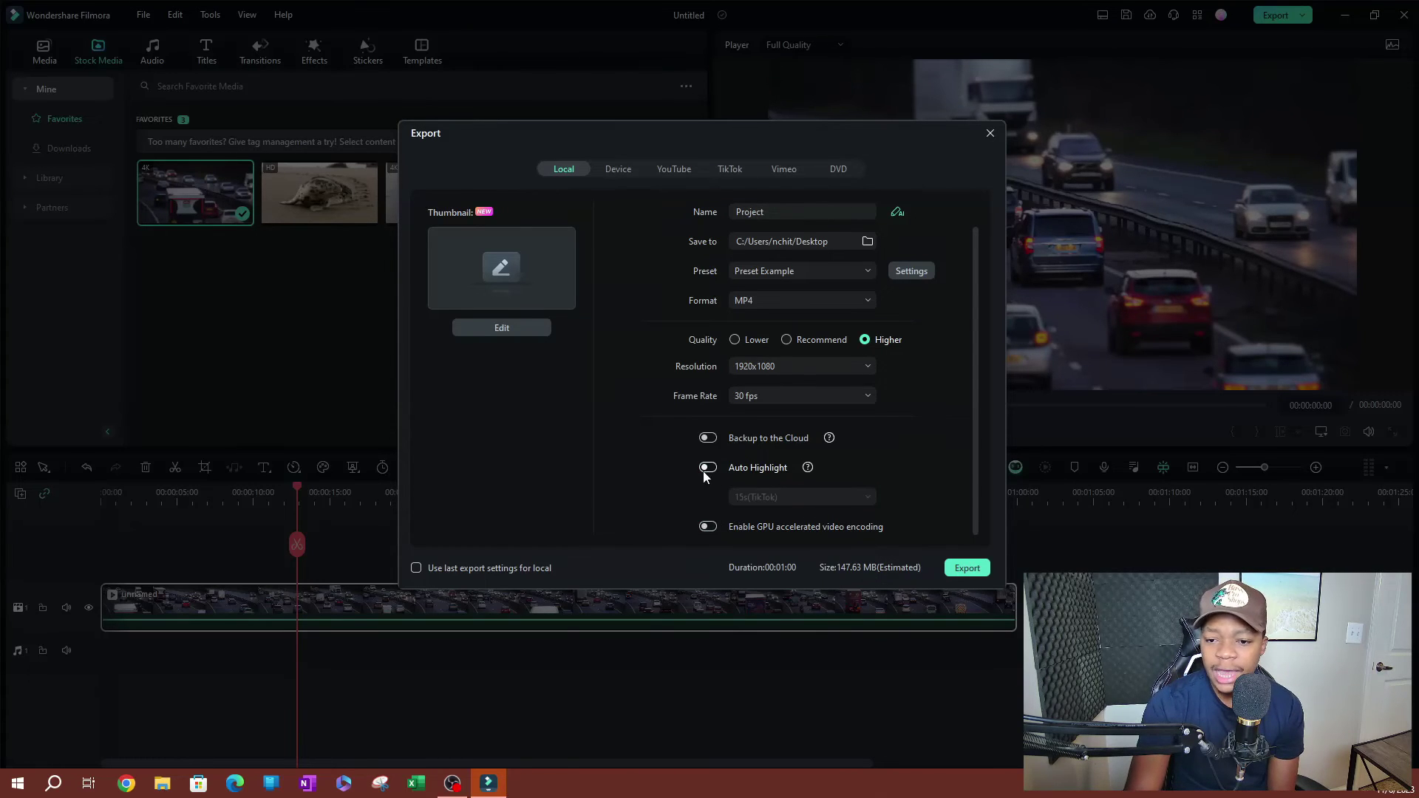
left_click(704, 526)
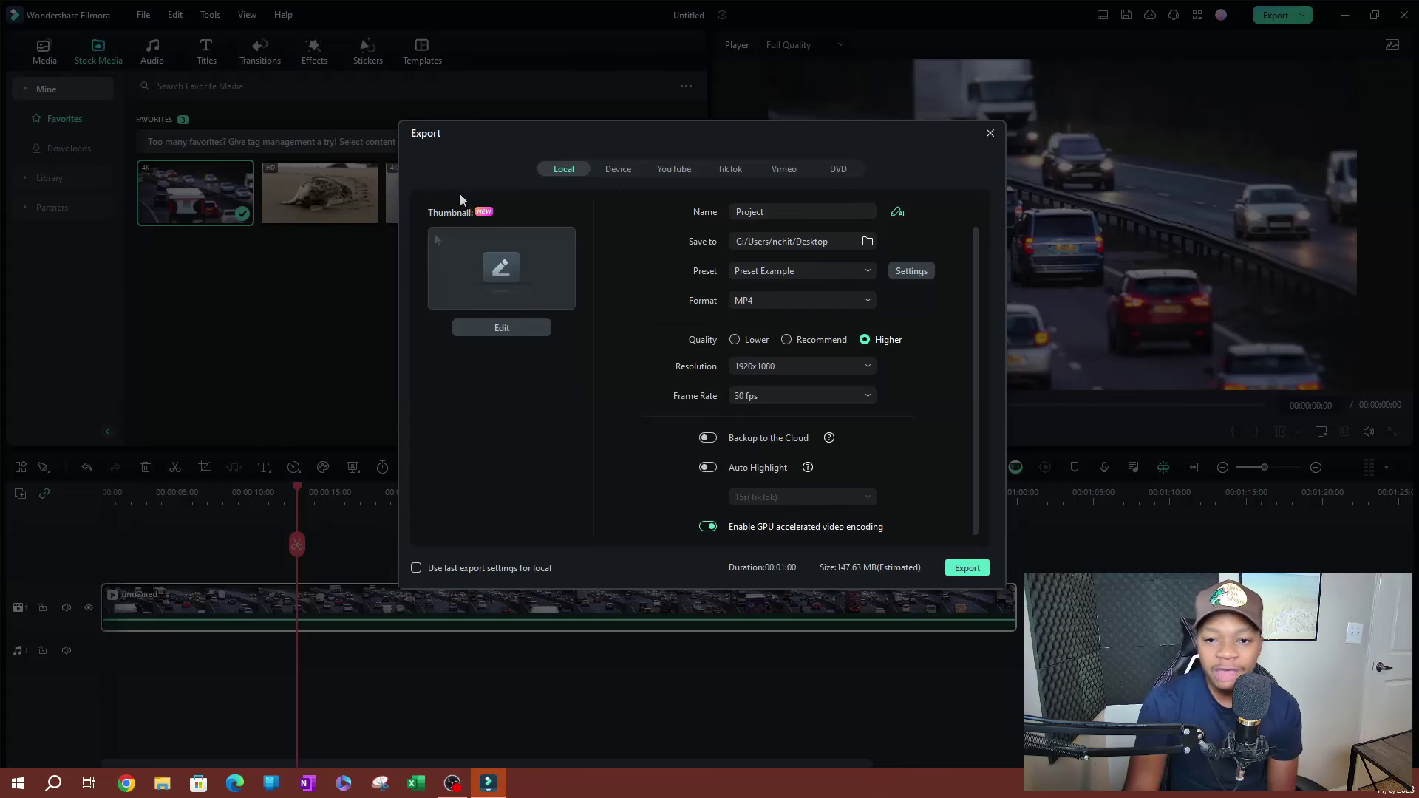
Export the video as Project.mp4, then open the folder containing the finished file
left_click(975, 571)
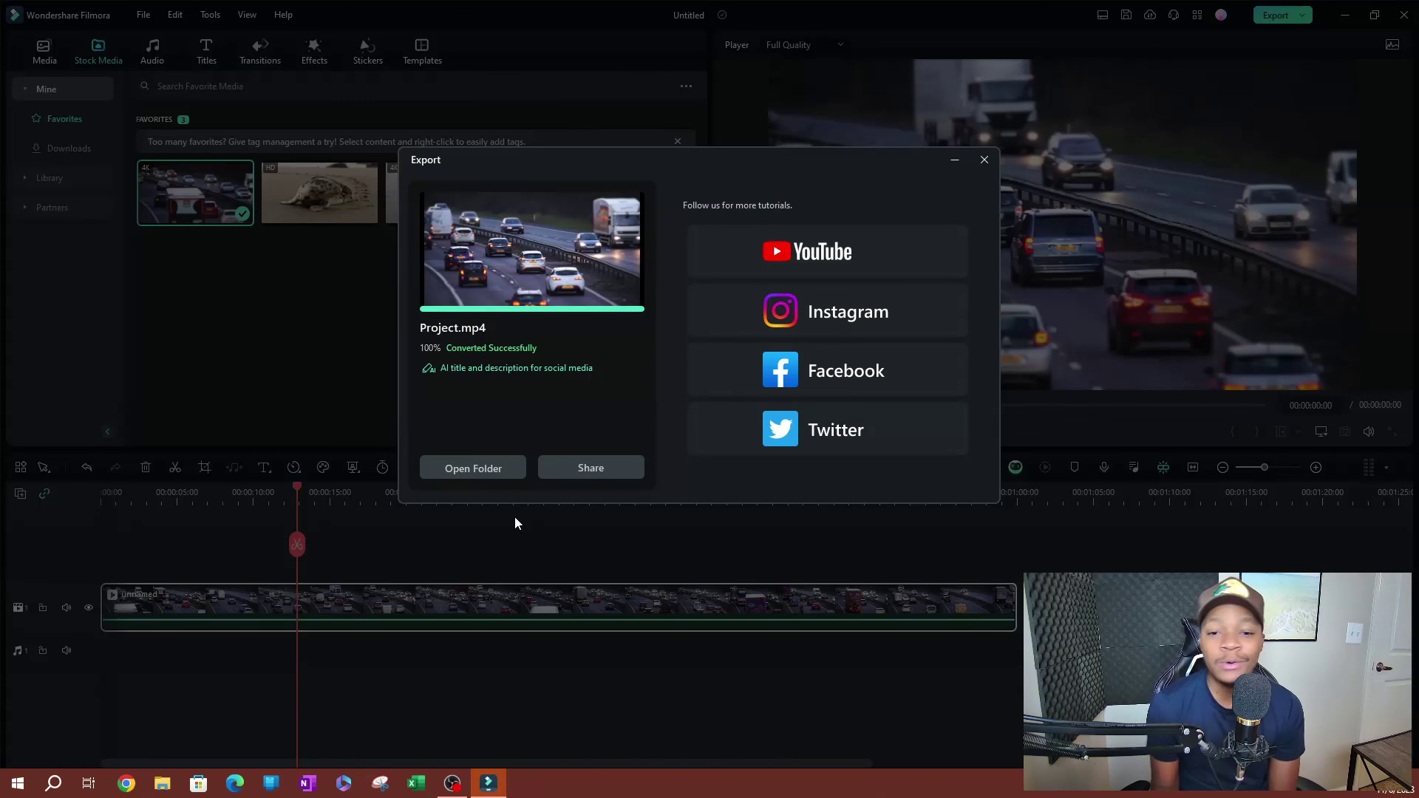
left_click(488, 470)
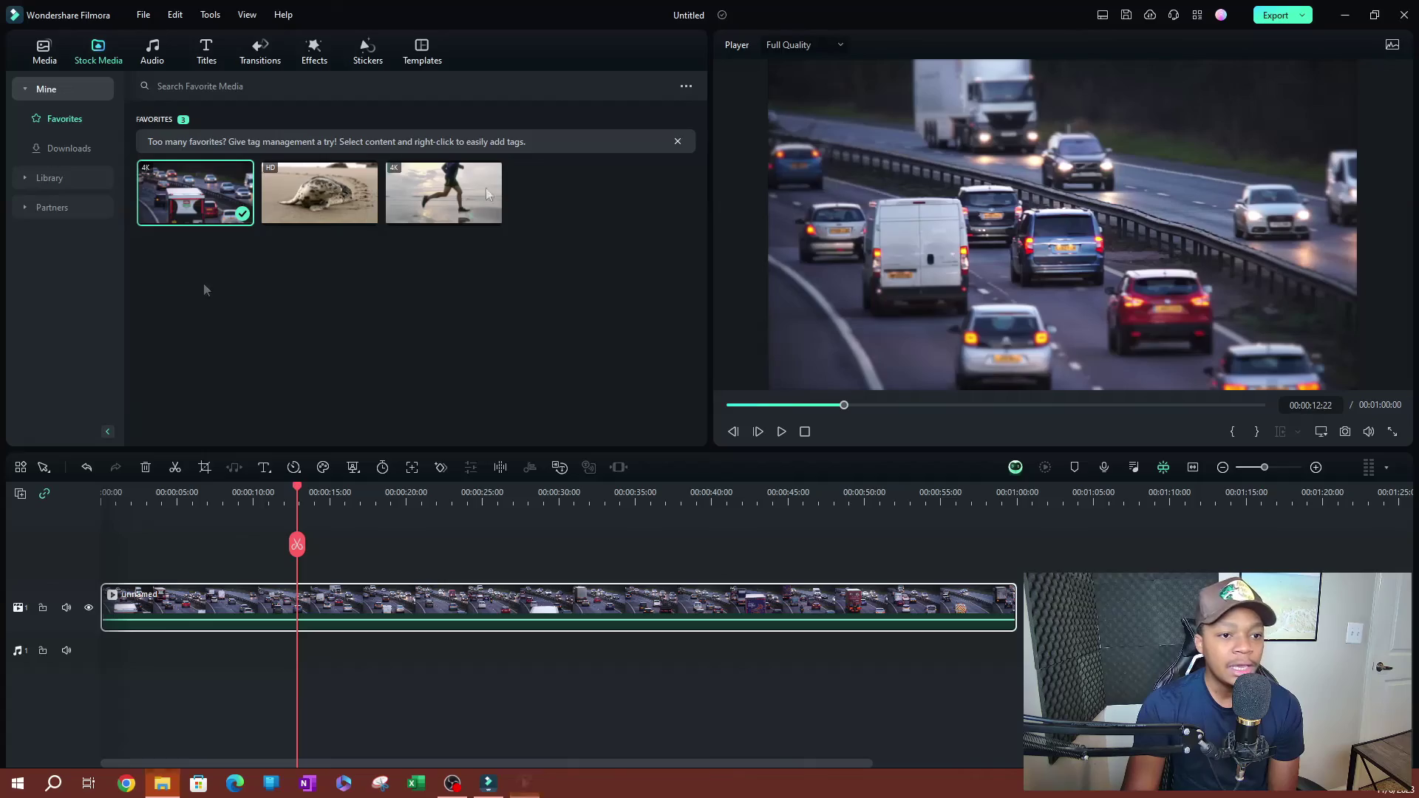